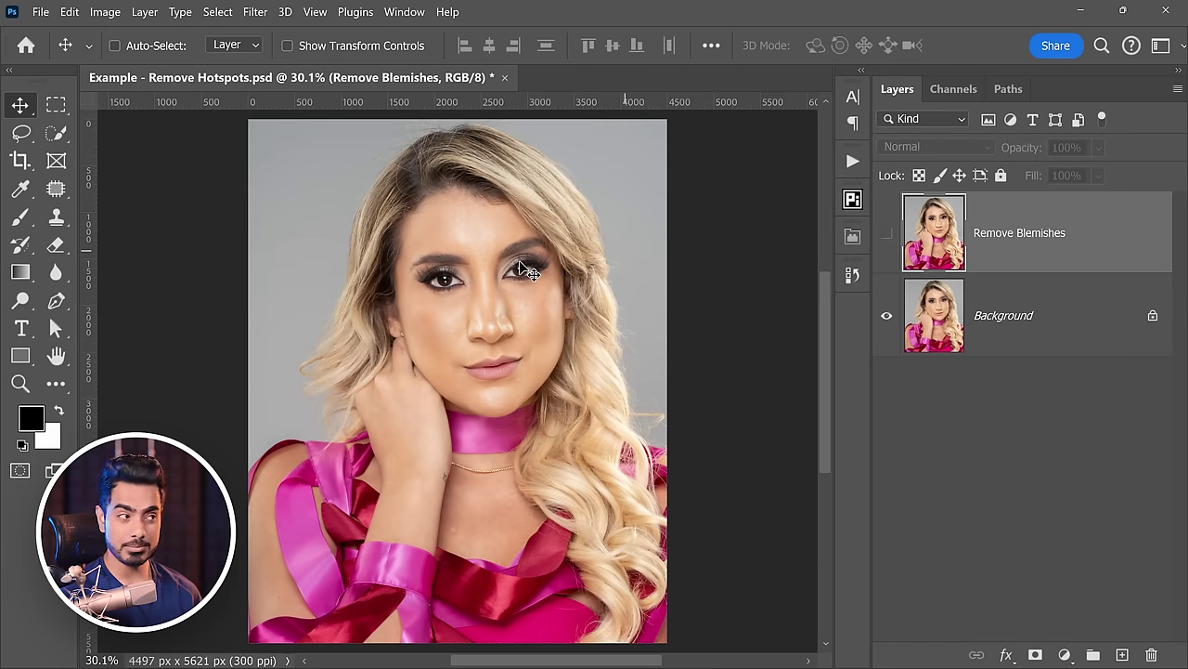
Show the Remove Blemishes layer and stamp all visible layers into a new, desaturated layer above it.
scroll(525, 270, up, 3)
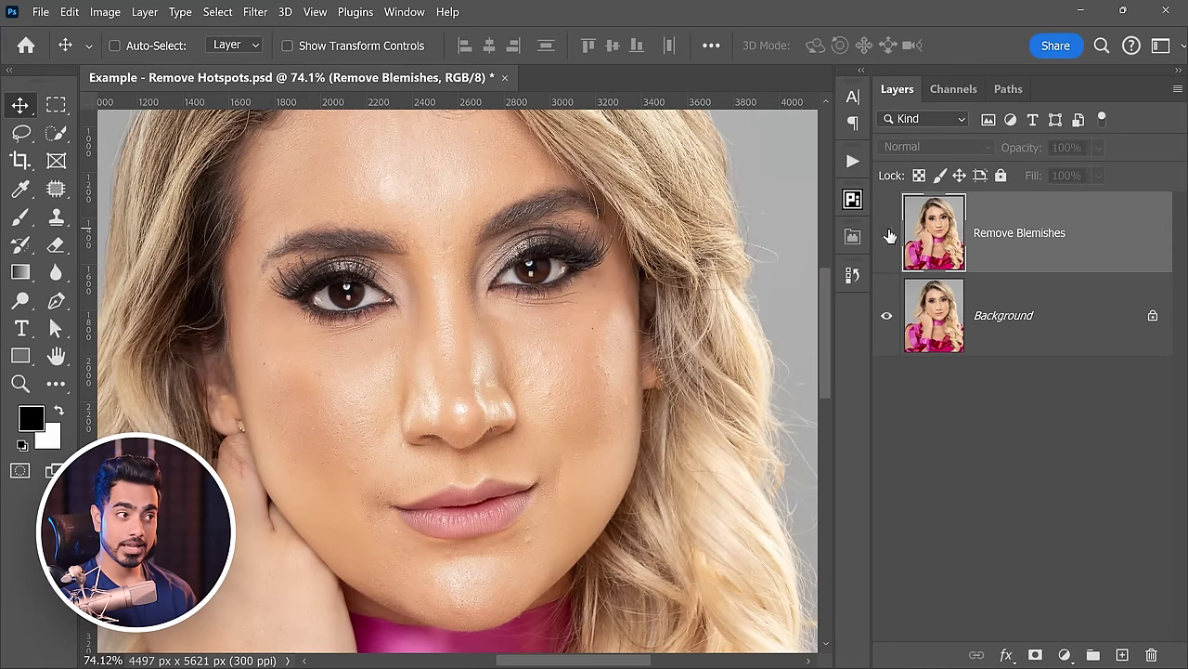
click(887, 236)
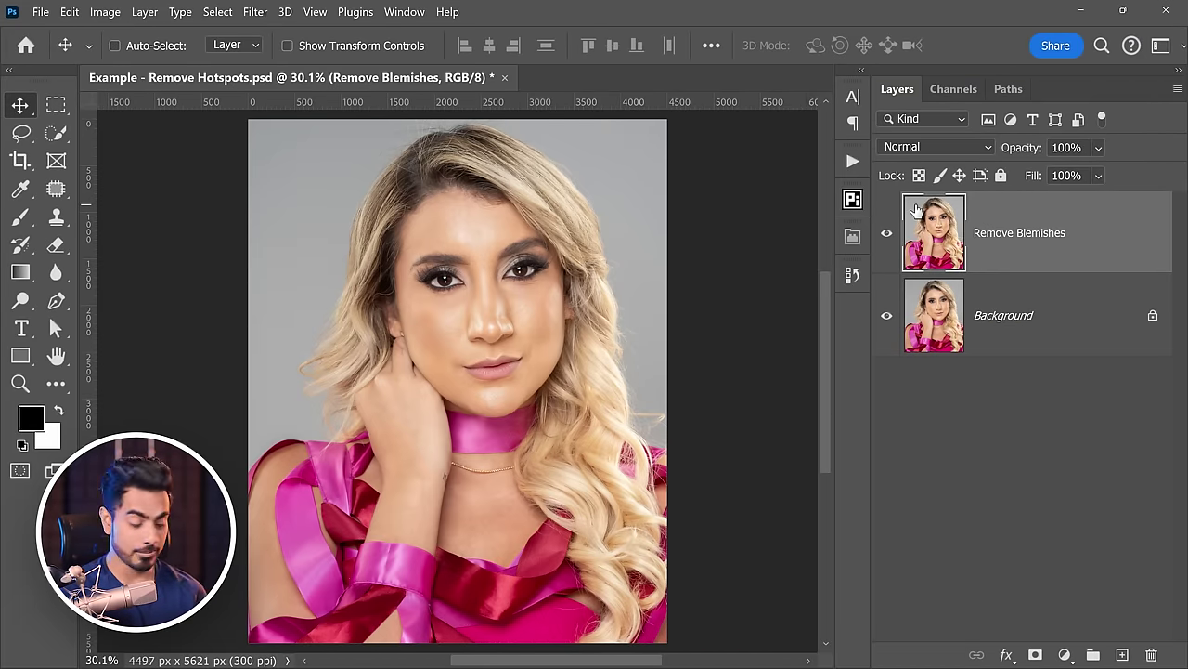
key(ctrl+alt+shift+e)
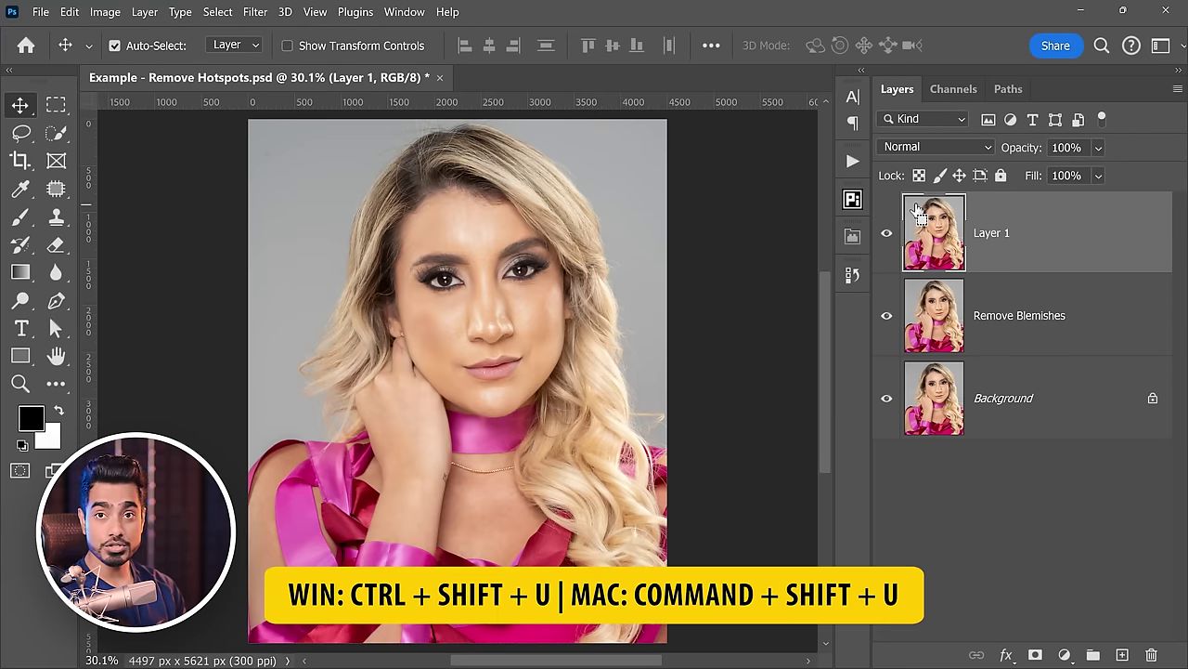
key(ctrl+shift+u)
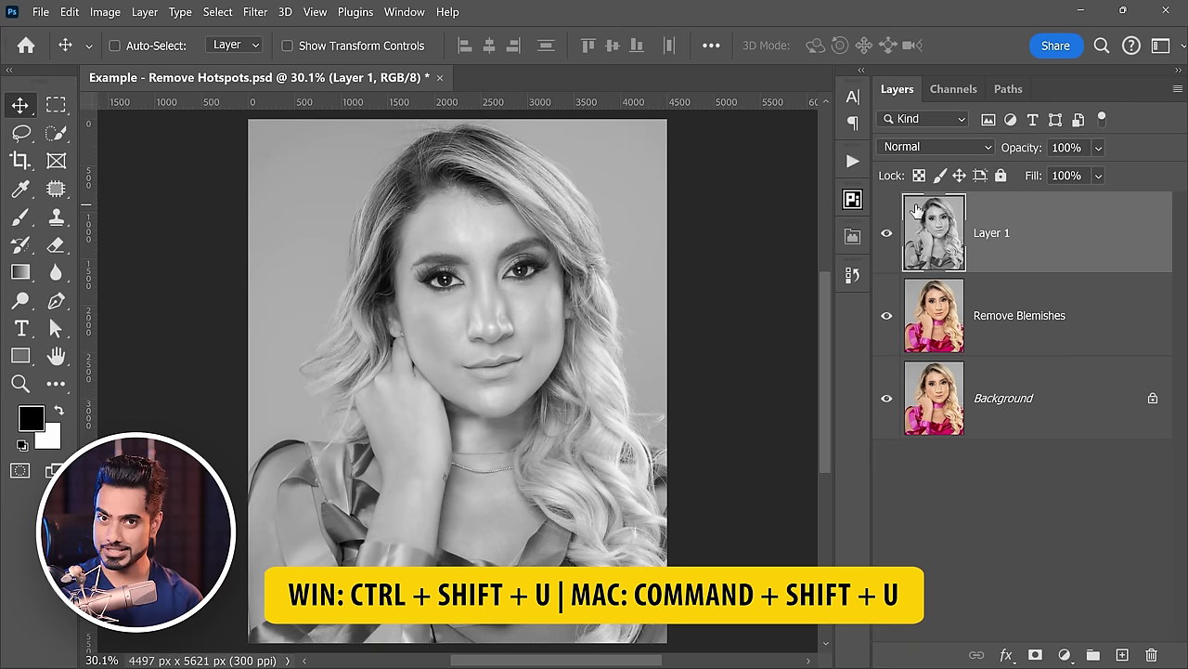
Apply Levels to the desaturated layer with input black 214 and input white 230 to isolate the brightest skin highlights.
scroll(492, 286, up, 6)
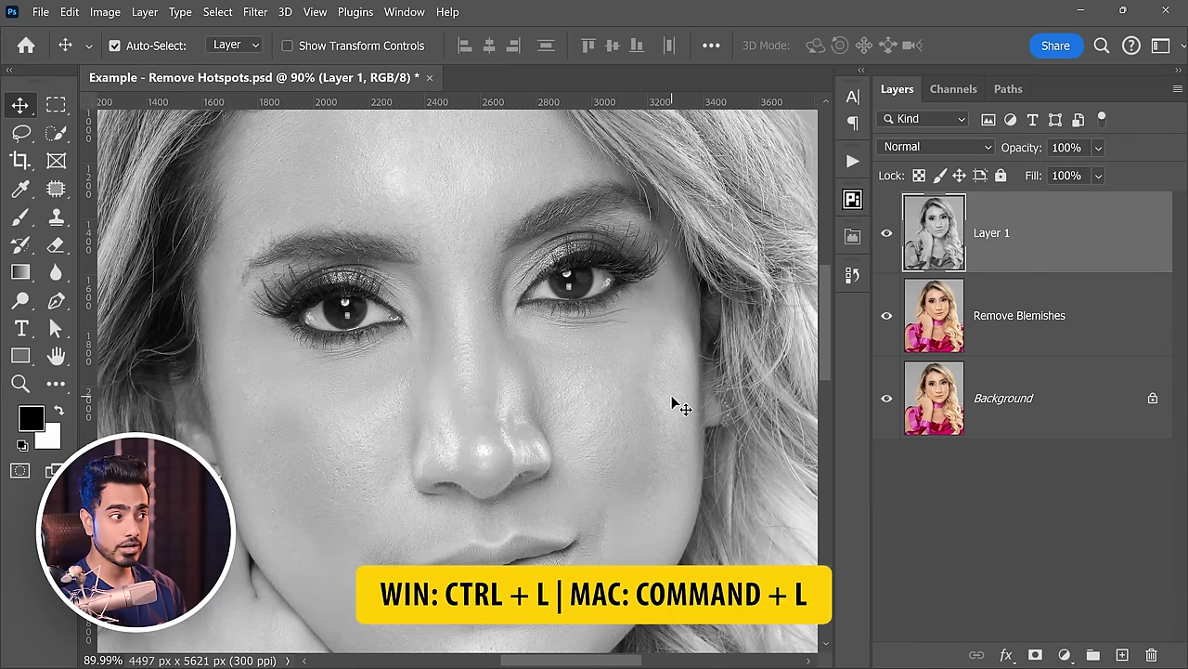
key(ctrl+l)
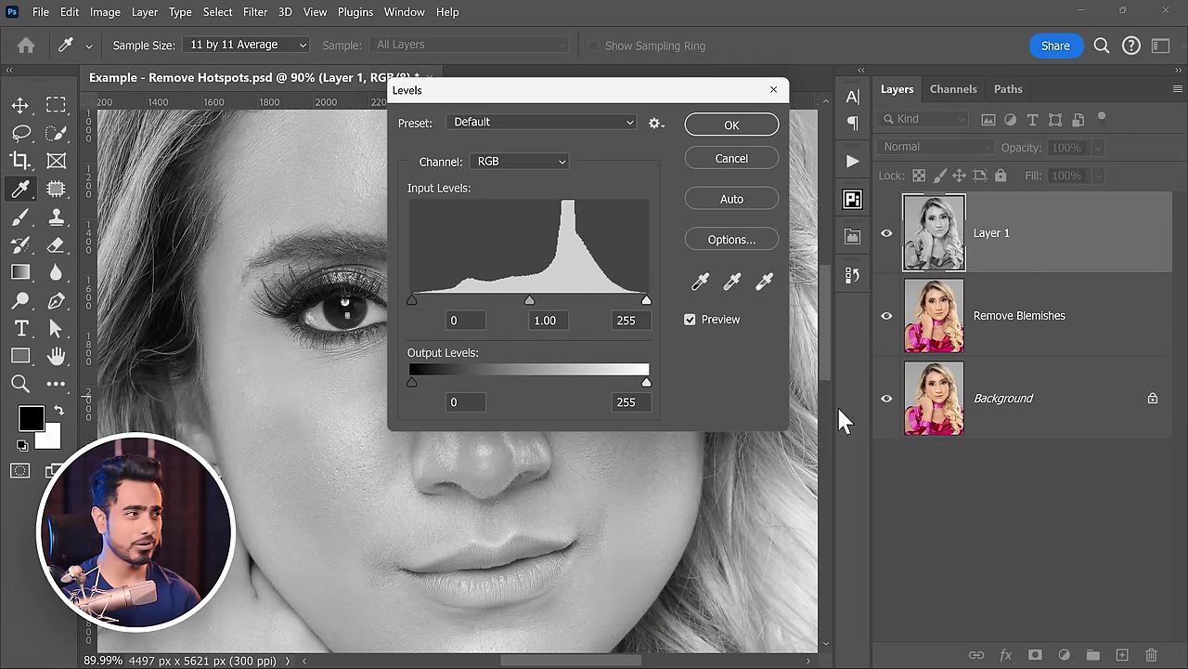
drag(559, 104, 840, 209)
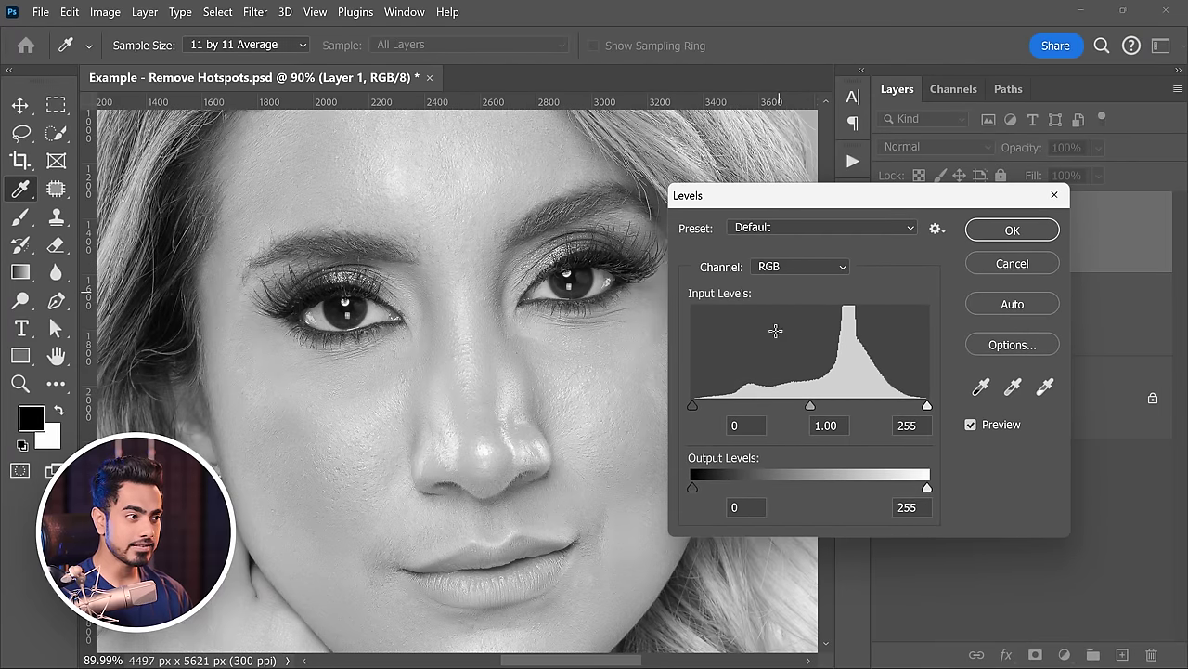
drag(692, 403, 902, 407)
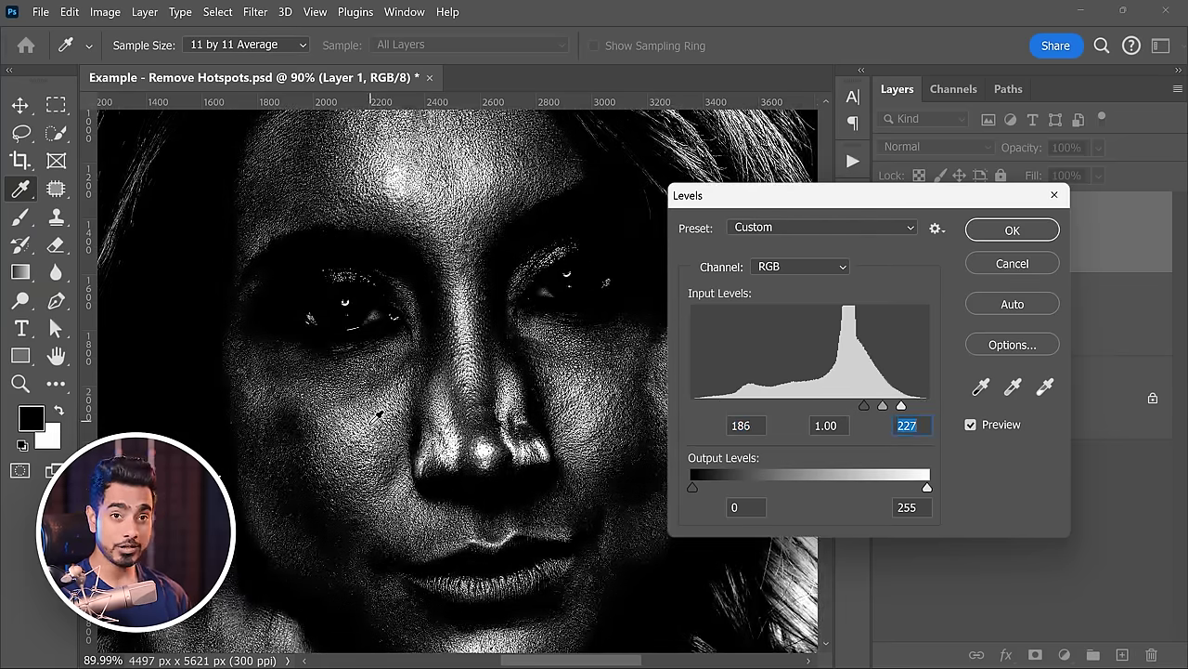
drag(356, 444, 378, 435)
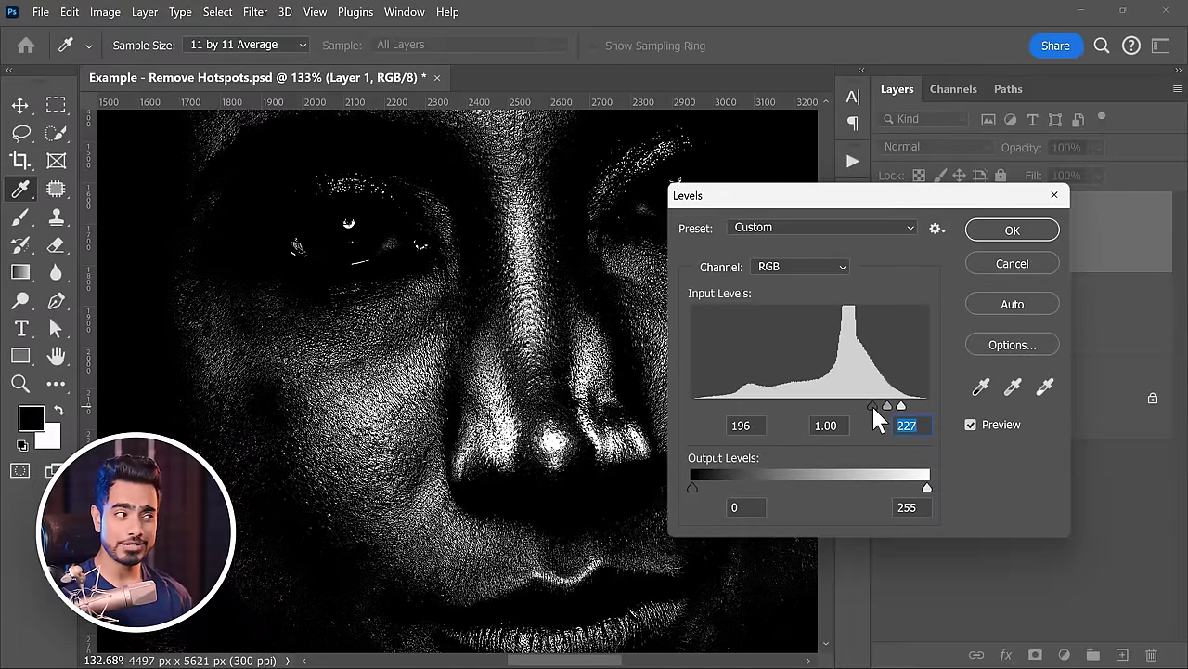
drag(874, 408, 919, 418)
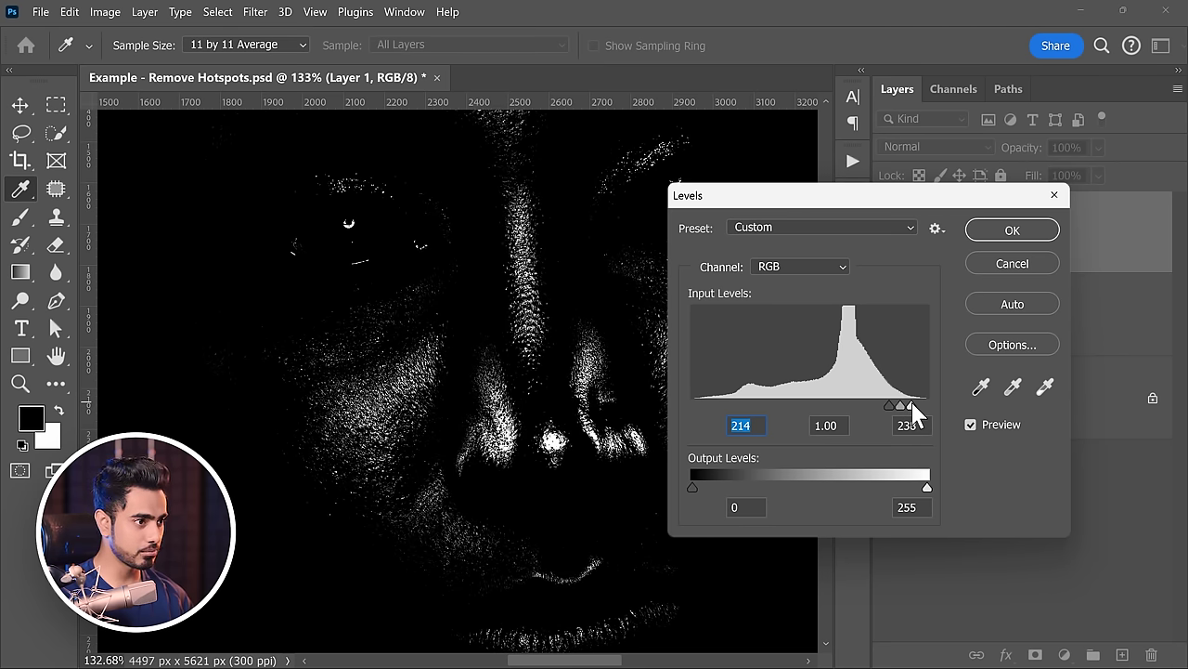
drag(906, 403, 905, 403)
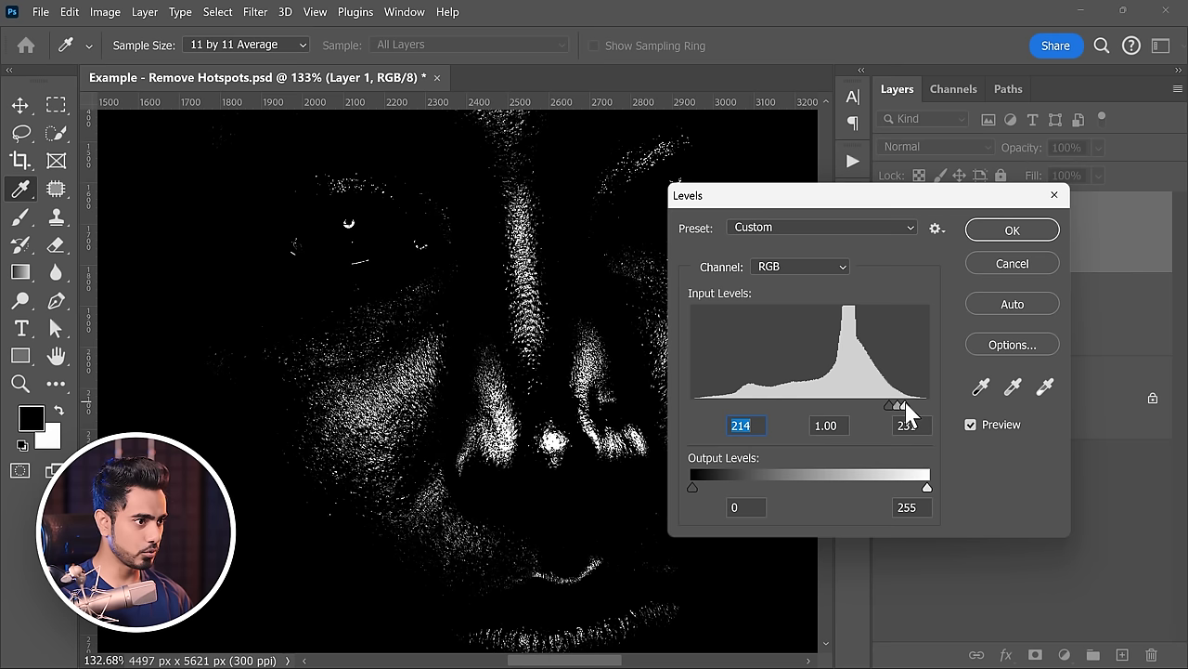
click(907, 414)
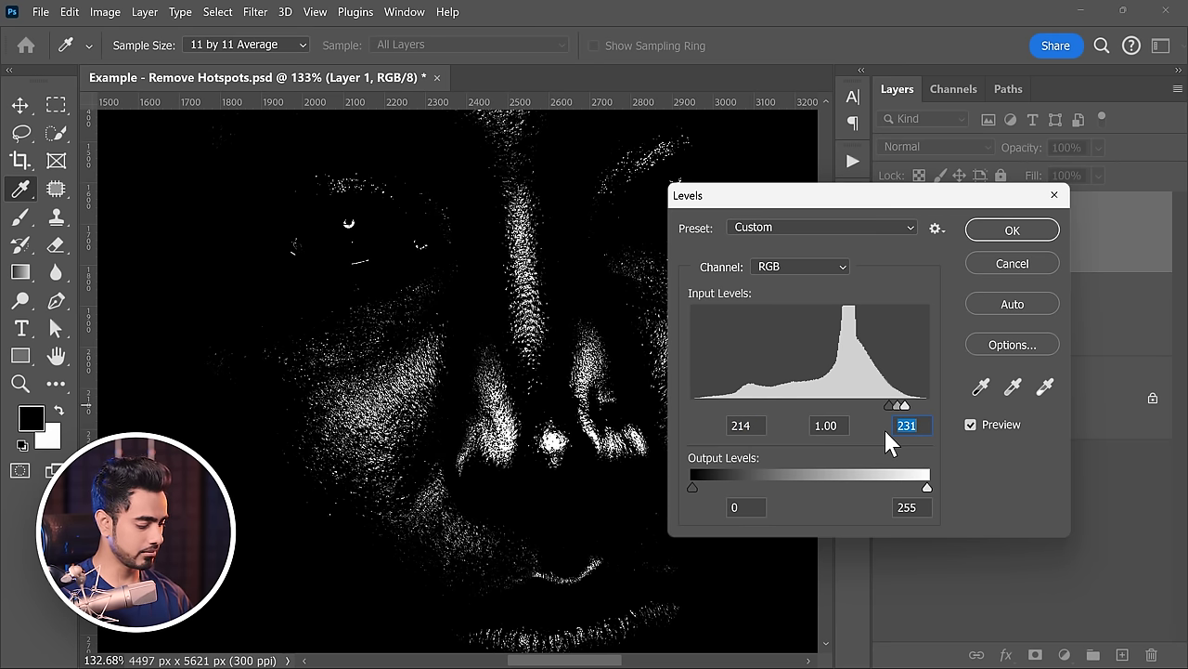
text(230)
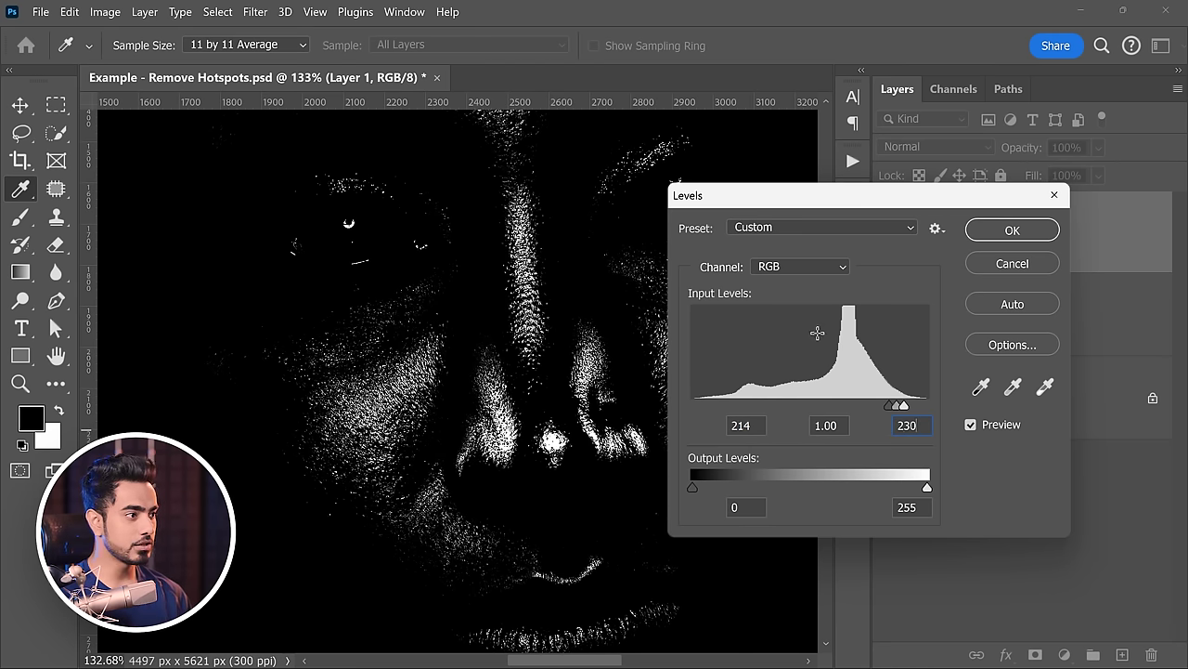
drag(887, 405, 883, 404)
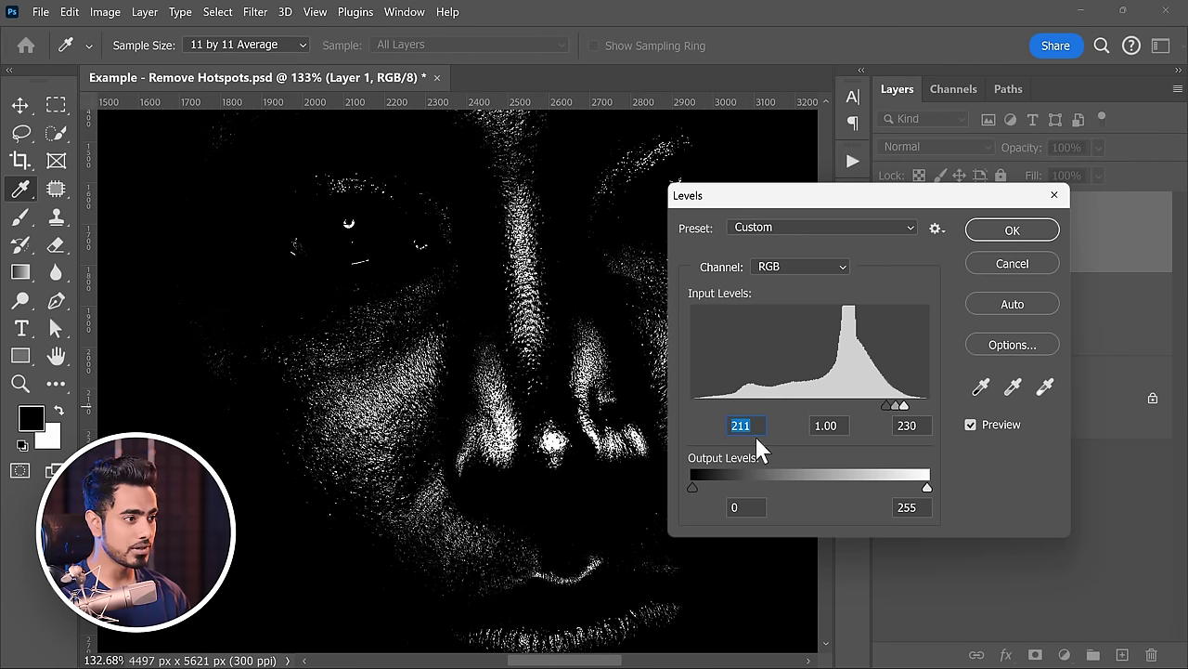
text(214)
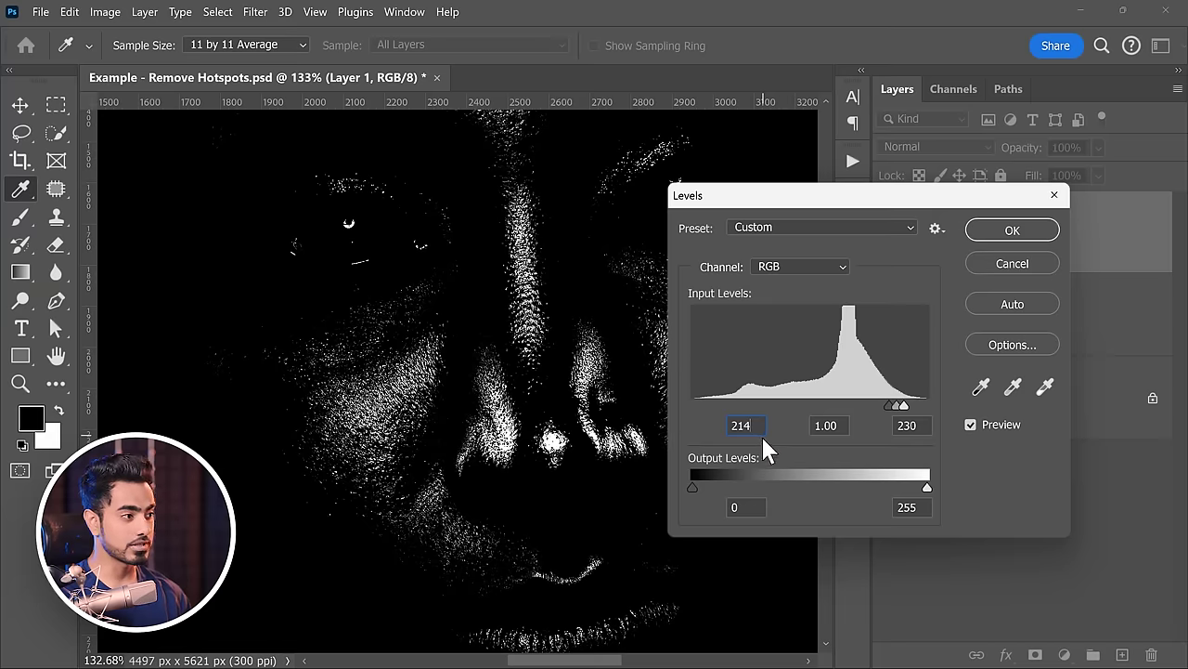
click(1014, 236)
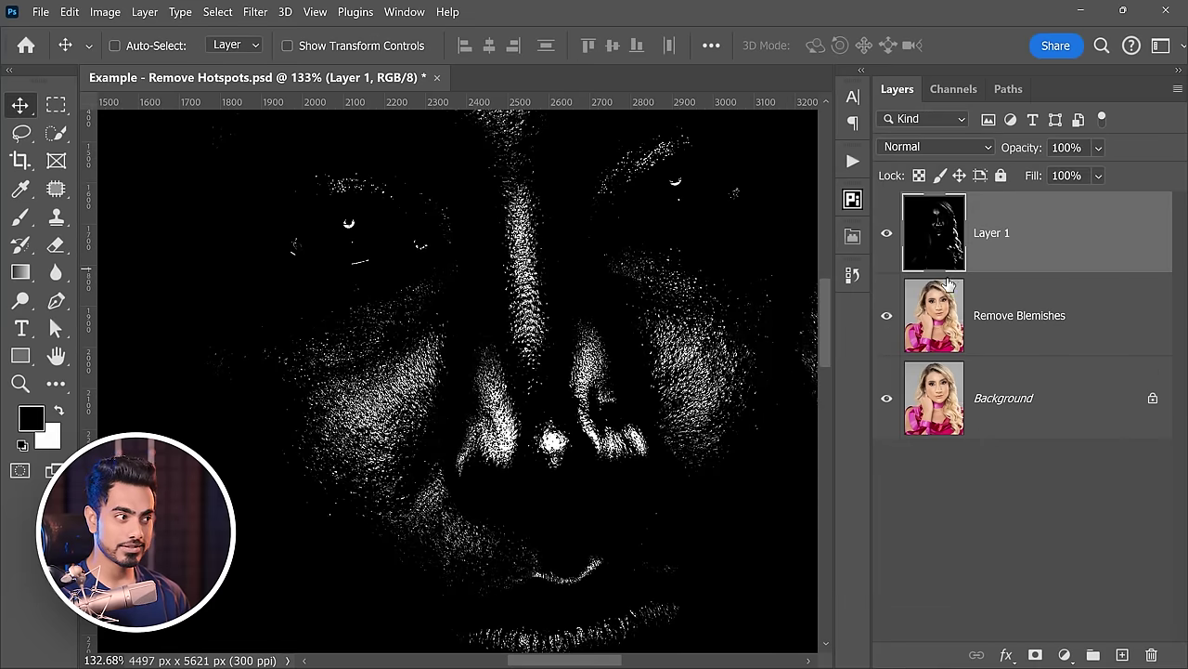
Load the composite RGB channel's bright areas as a selection.
drag(638, 353, 517, 292)
drag(493, 344, 586, 399)
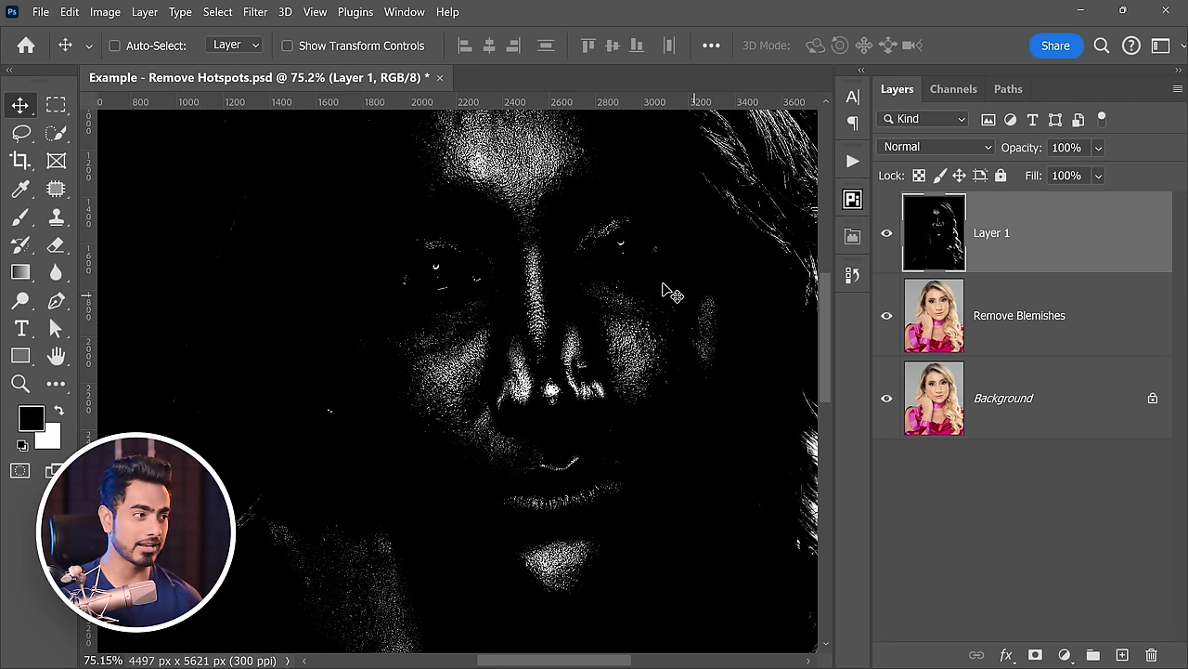
scroll(612, 295, down, 2)
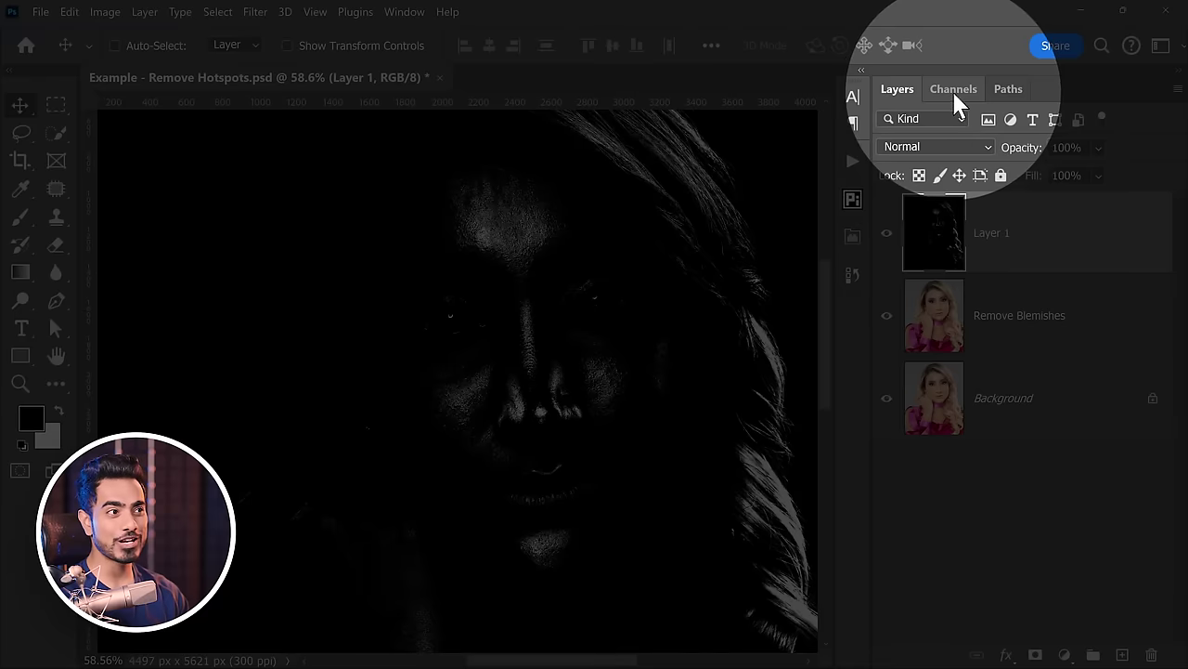
click(954, 93)
click(905, 93)
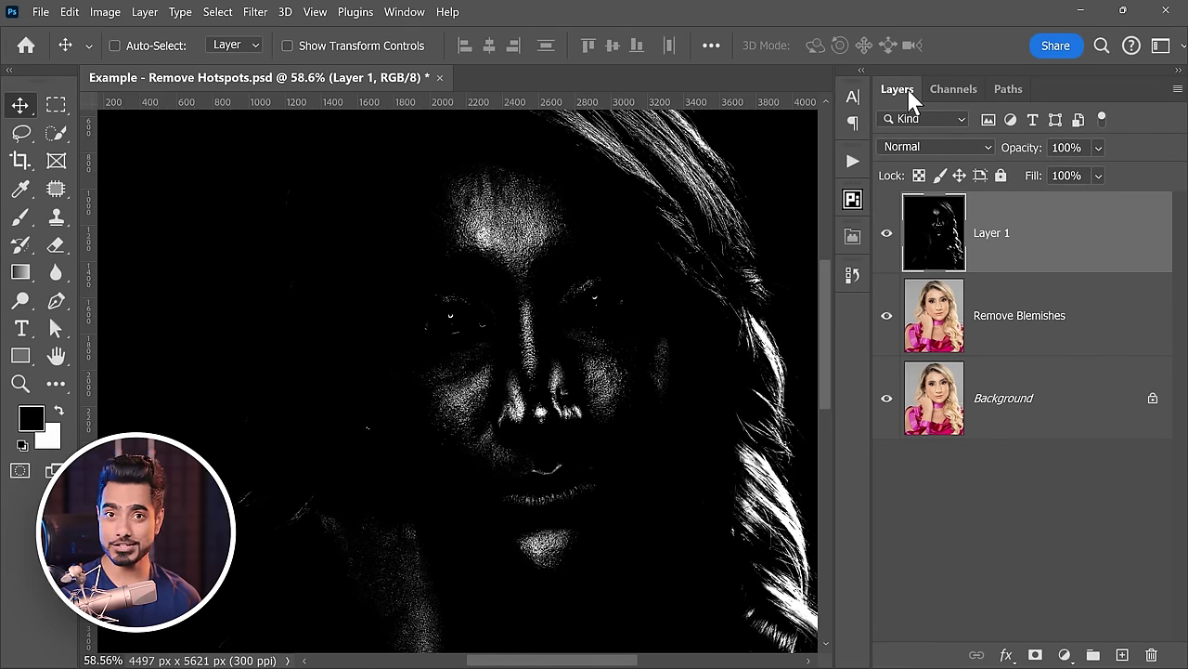
click(406, 12)
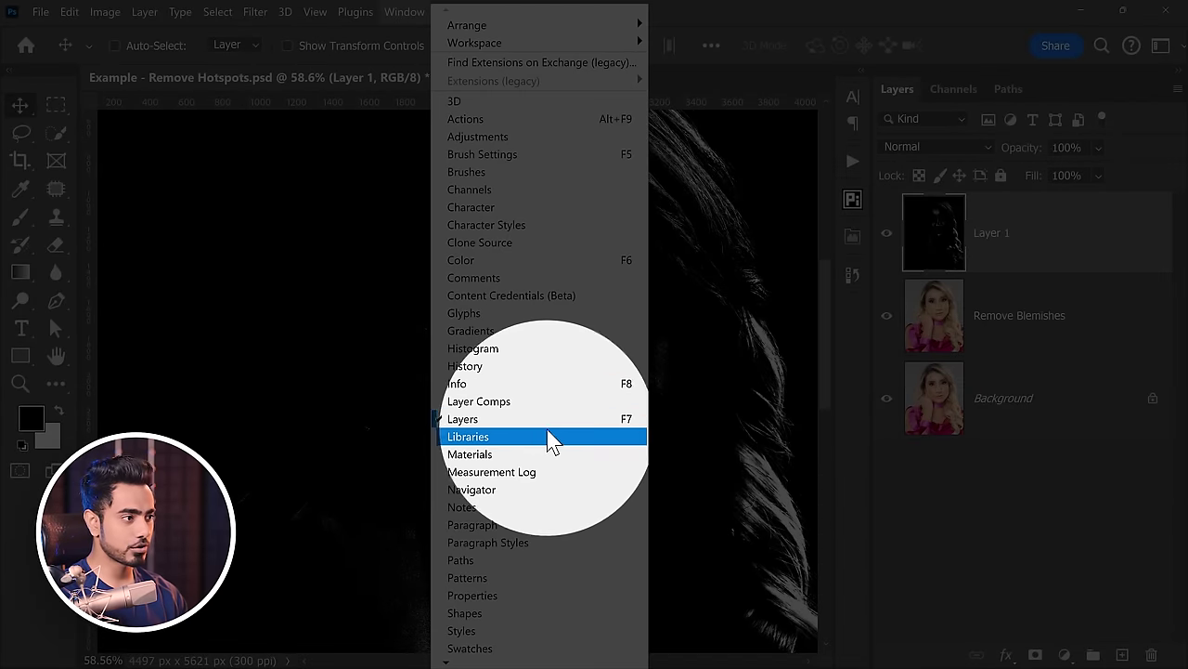
click(474, 191)
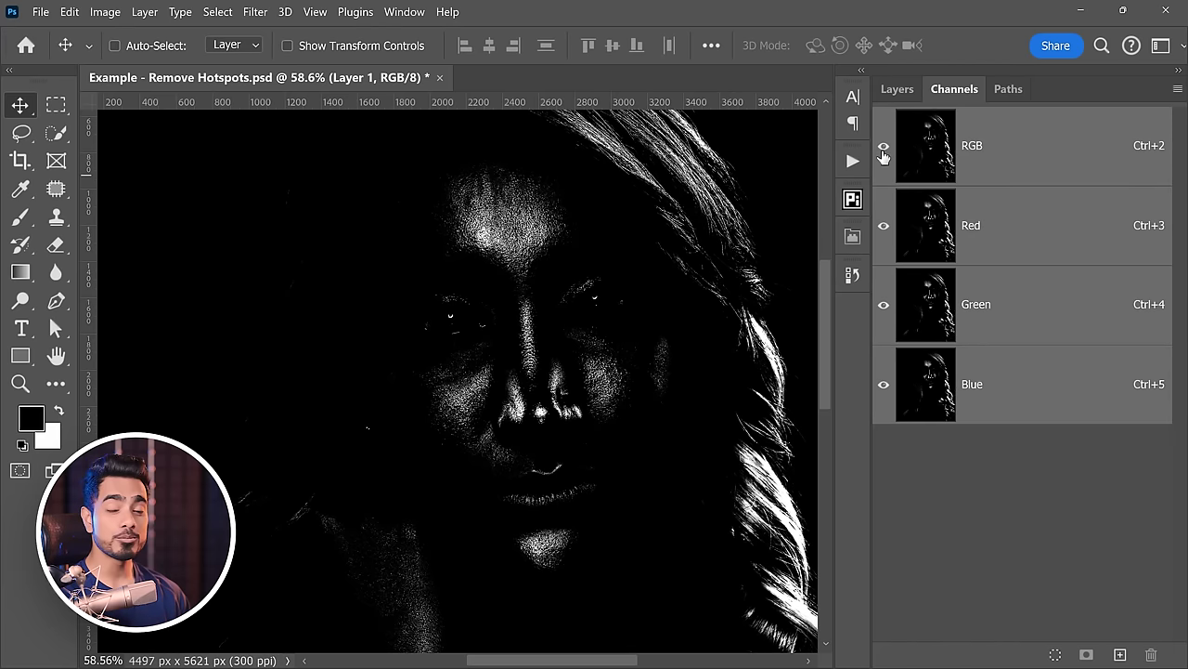
key(ctrl)
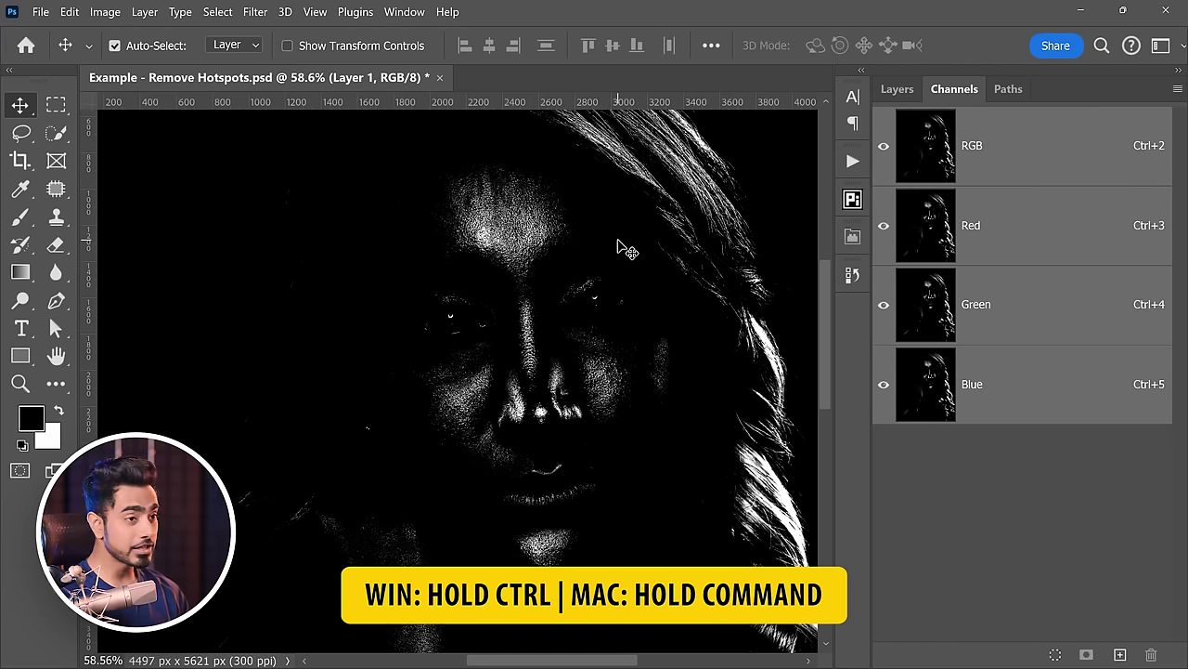
ctrl+click(947, 148)
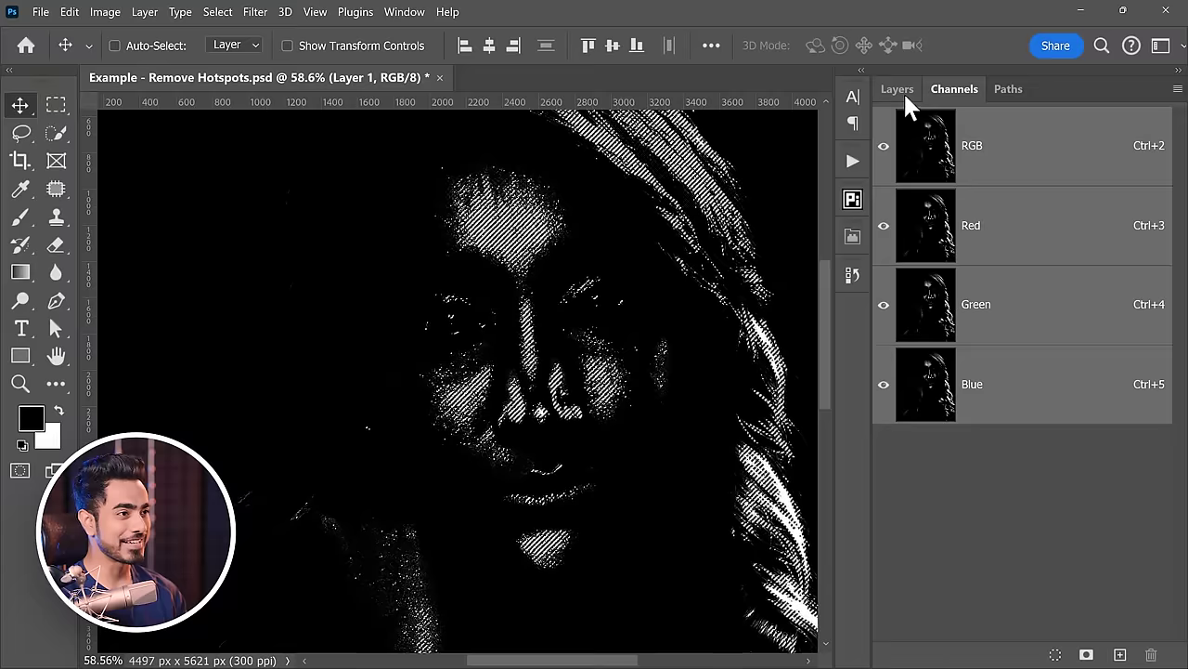
Hide the black-and-white Layer 1 and make the Remove Blemishes layer active, keeping the highlight selection.
click(901, 93)
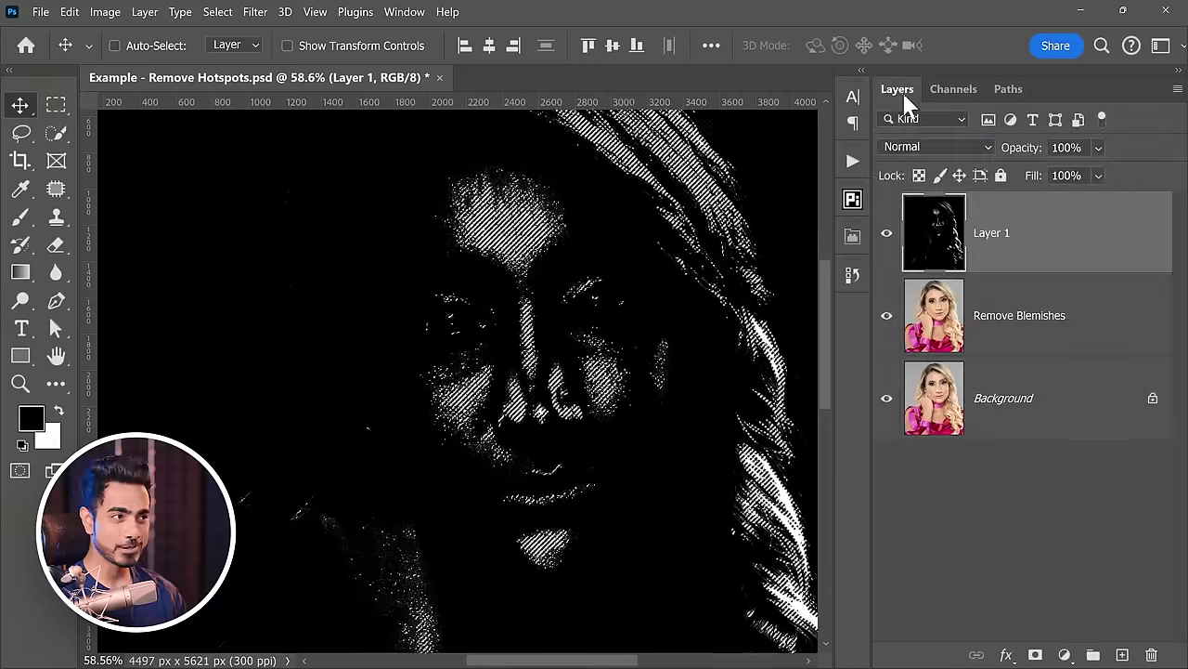
click(887, 237)
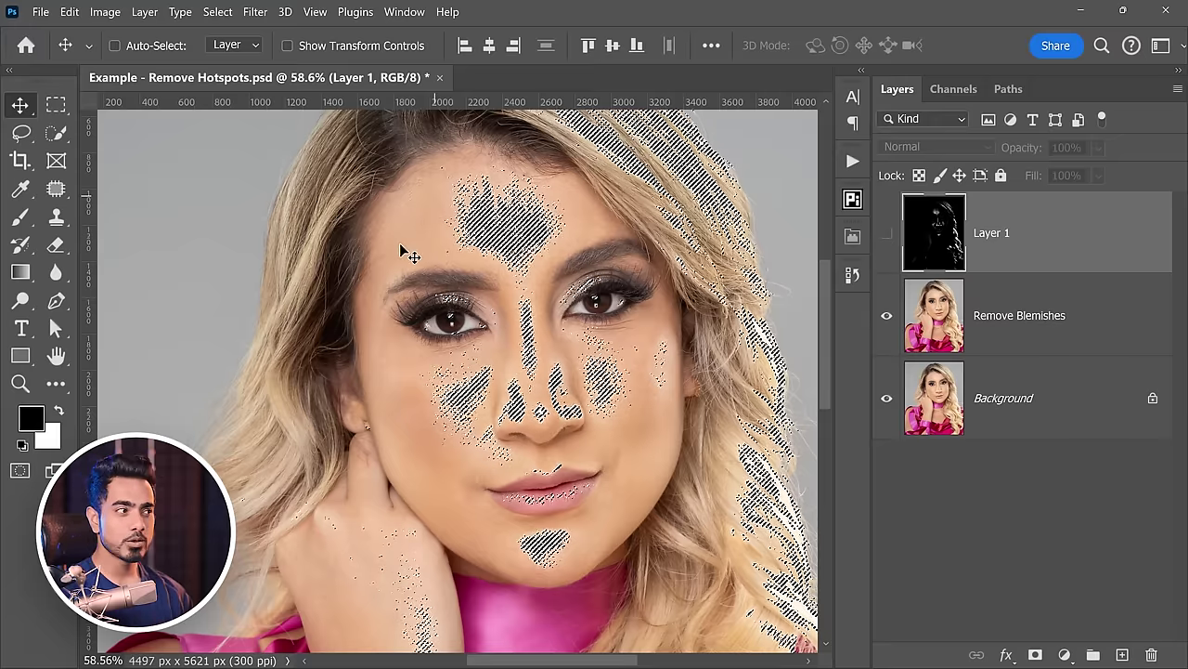
click(1045, 320)
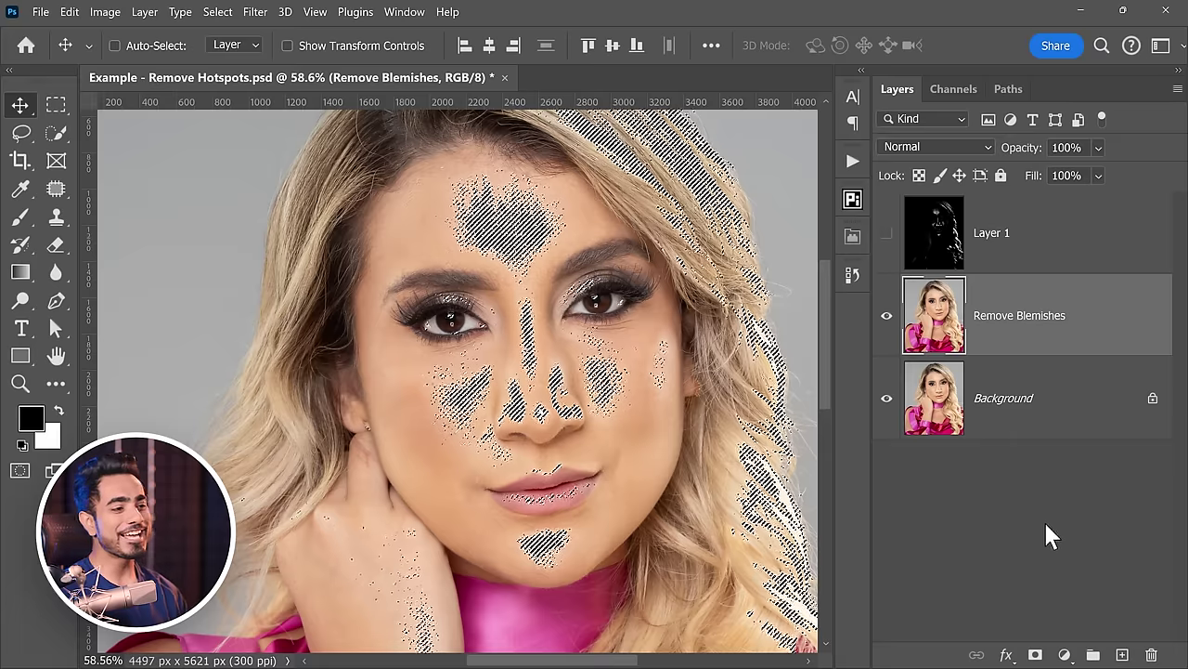
Add a Solid Color fill layer masked by the selection, sampling the forehead skin tone and lightening it to #f8cead.
click(1065, 654)
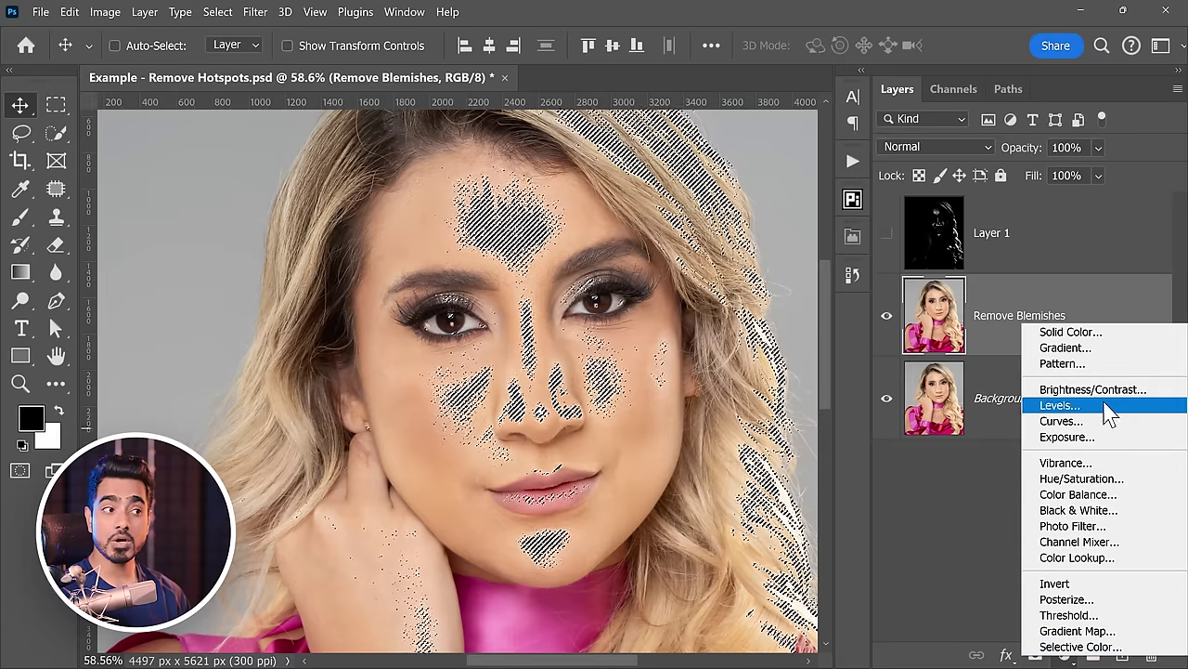
click(934, 467)
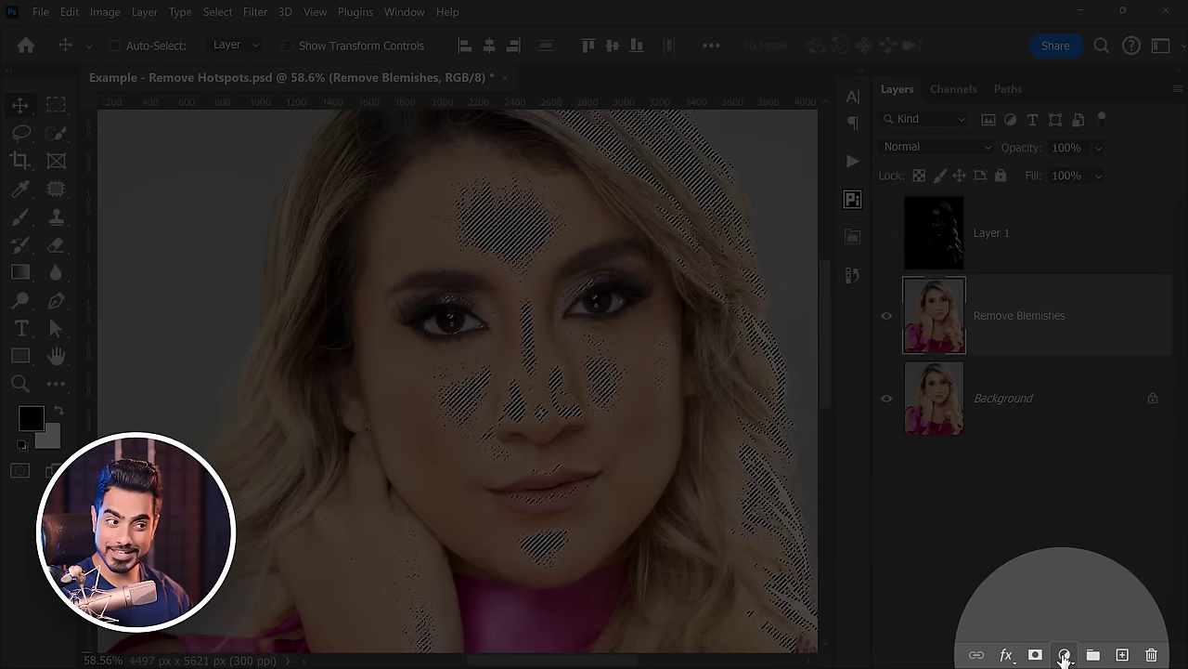
click(1065, 656)
click(1059, 331)
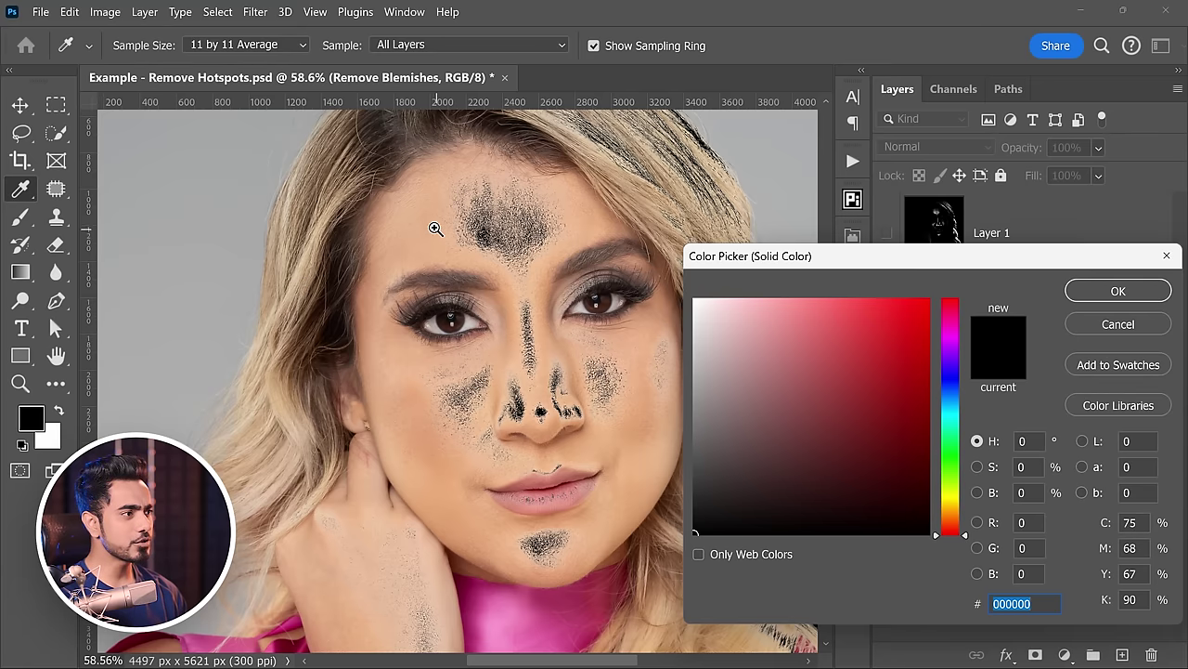
scroll(435, 228, up, 5)
click(413, 221)
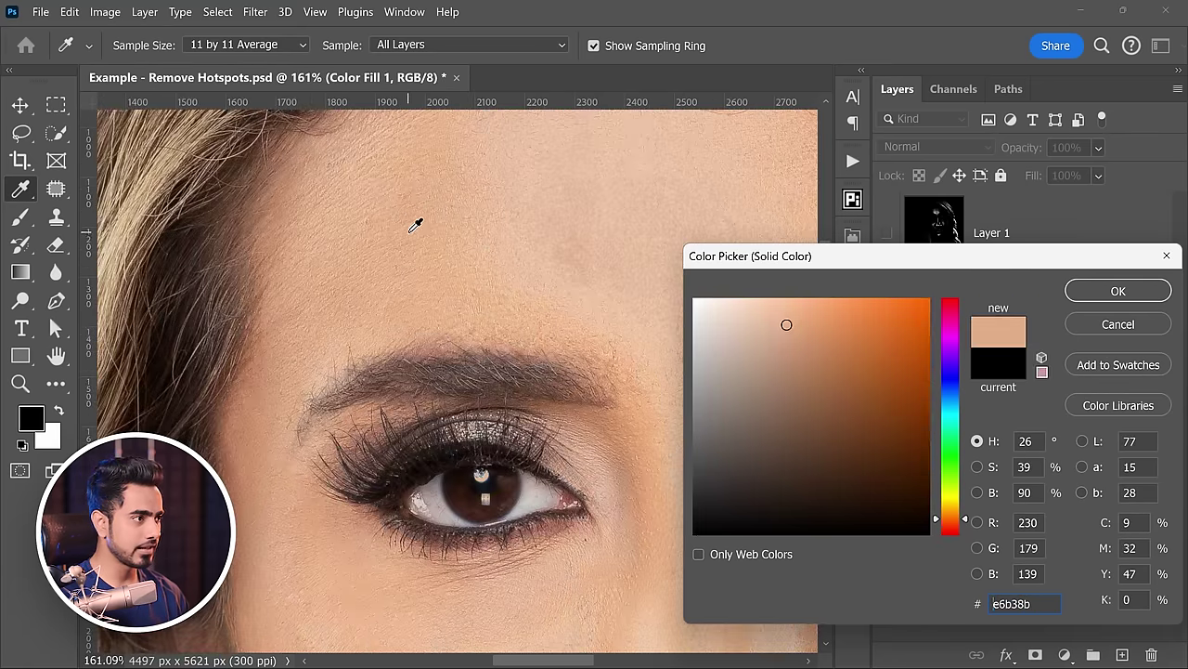
drag(783, 317, 766, 305)
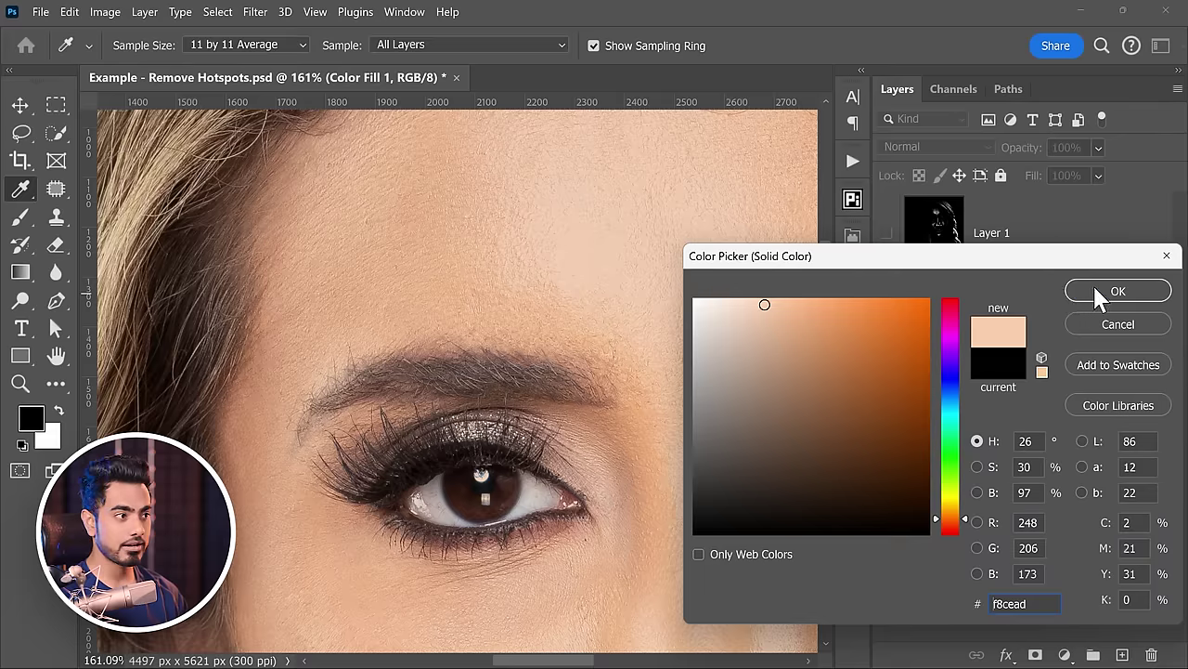
click(1095, 290)
Toggle the solid color fill layer off and on to compare the facial hotspots before and after.
drag(641, 297, 585, 301)
drag(653, 329, 593, 344)
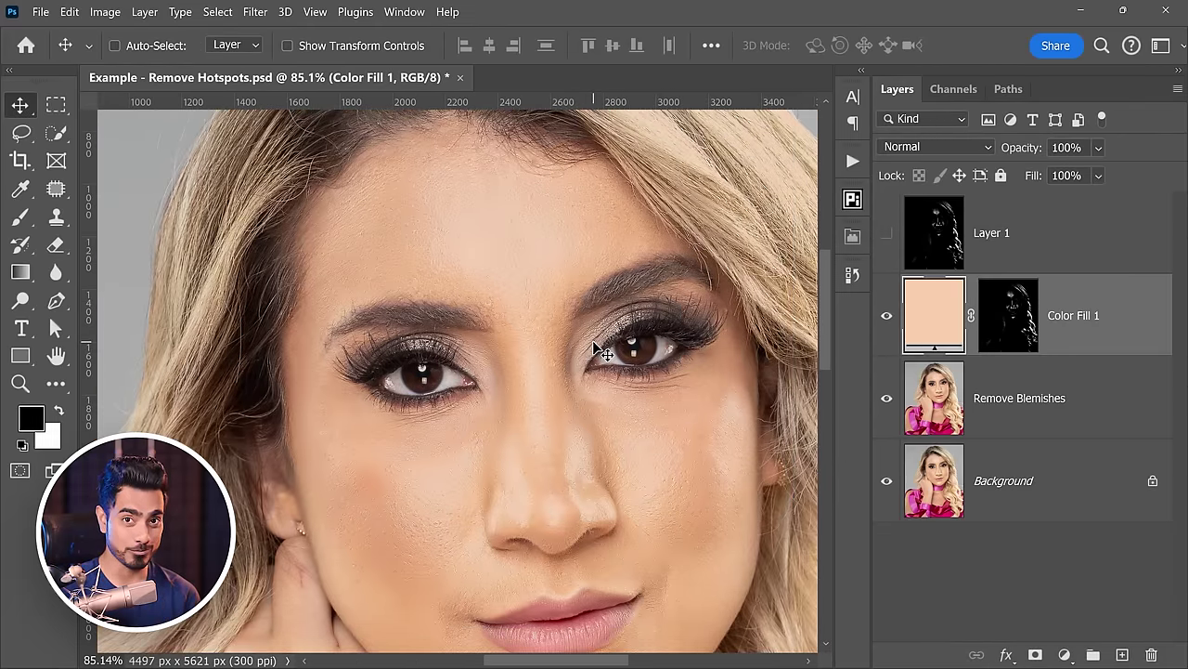
click(889, 320)
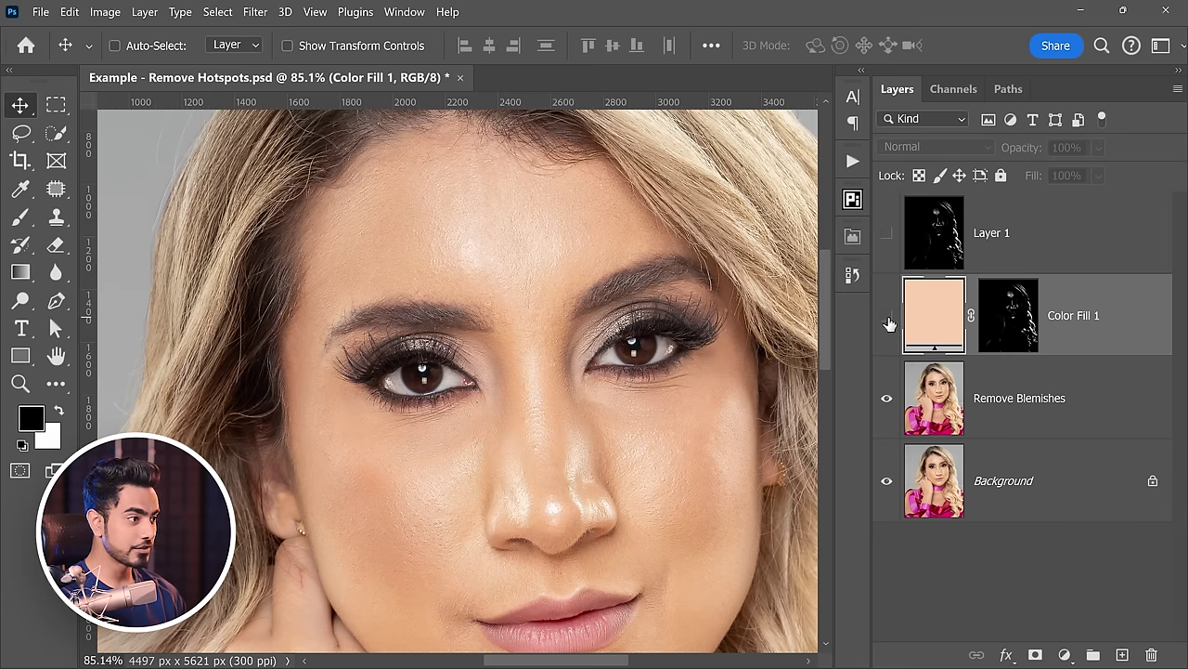
click(886, 319)
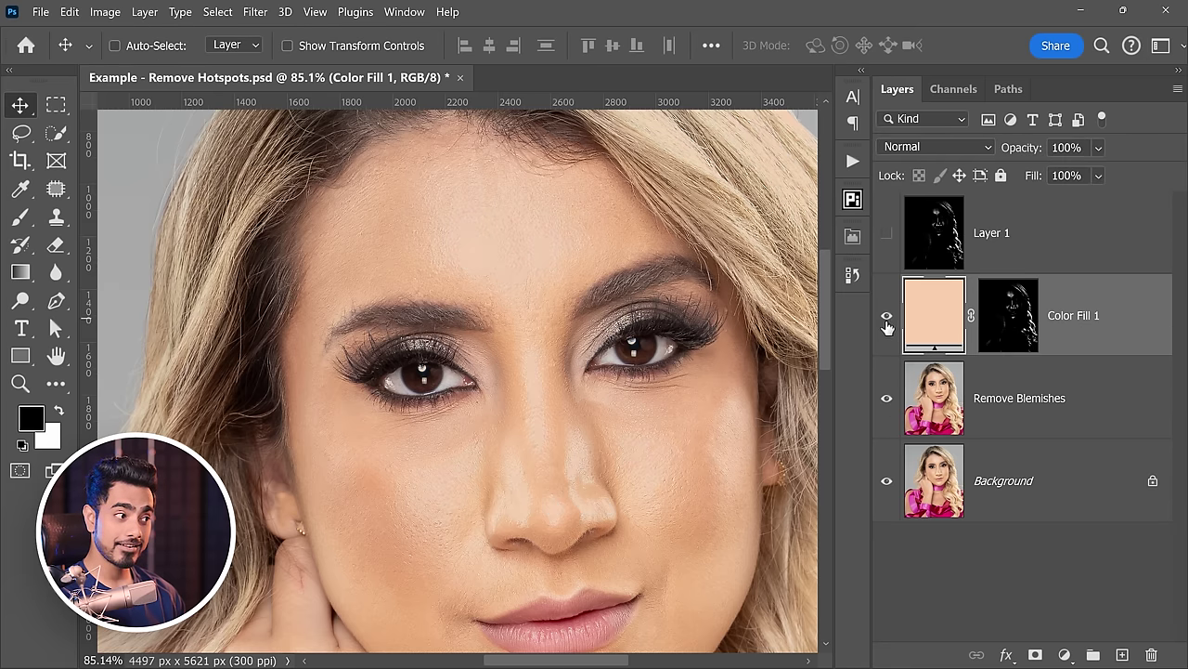
drag(641, 349, 581, 342)
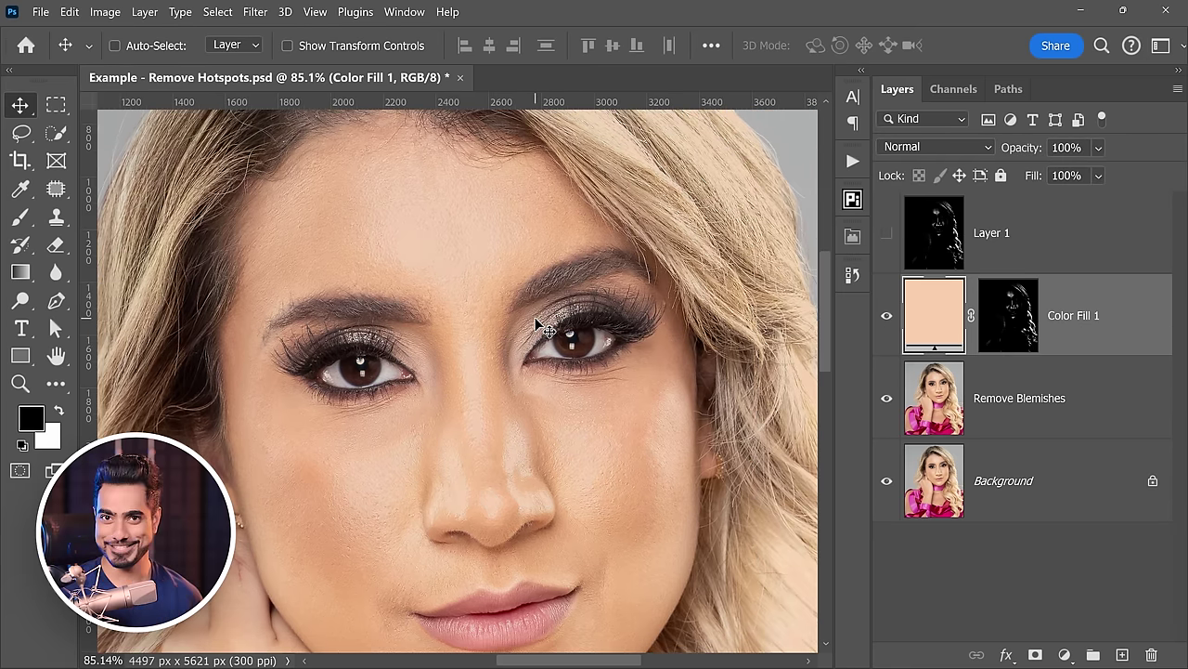
Examine the nose's skin texture up close with the color fill layer hidden and shown.
drag(477, 435, 599, 268)
scroll(512, 387, up, 5)
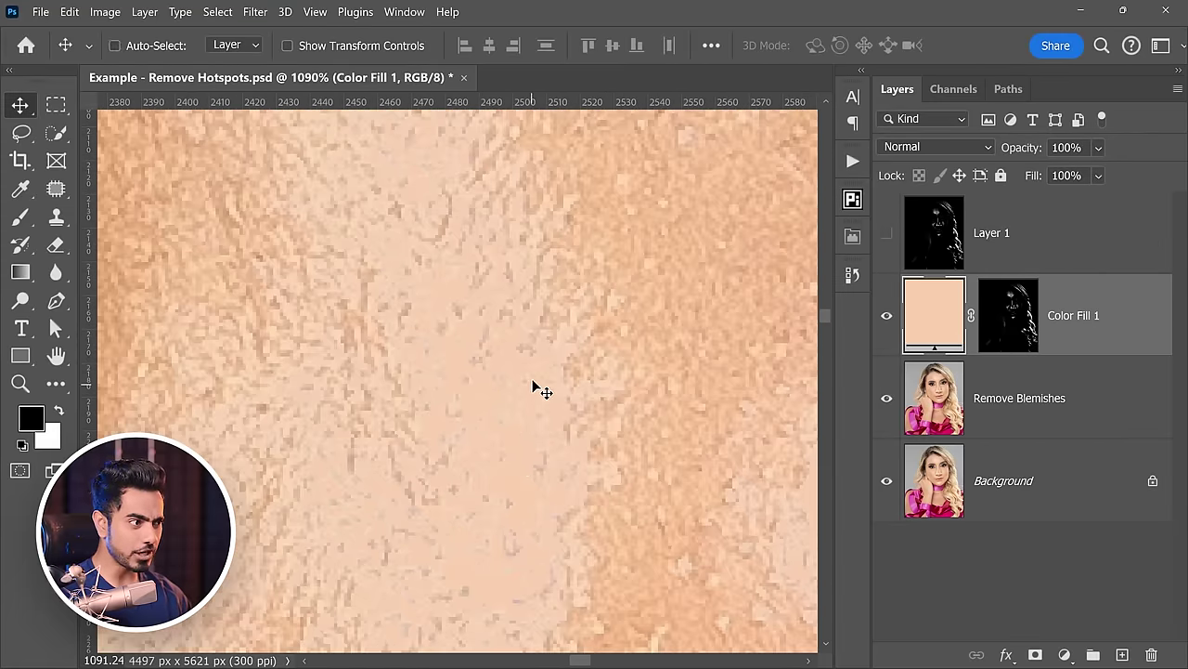
scroll(604, 388, down, 2)
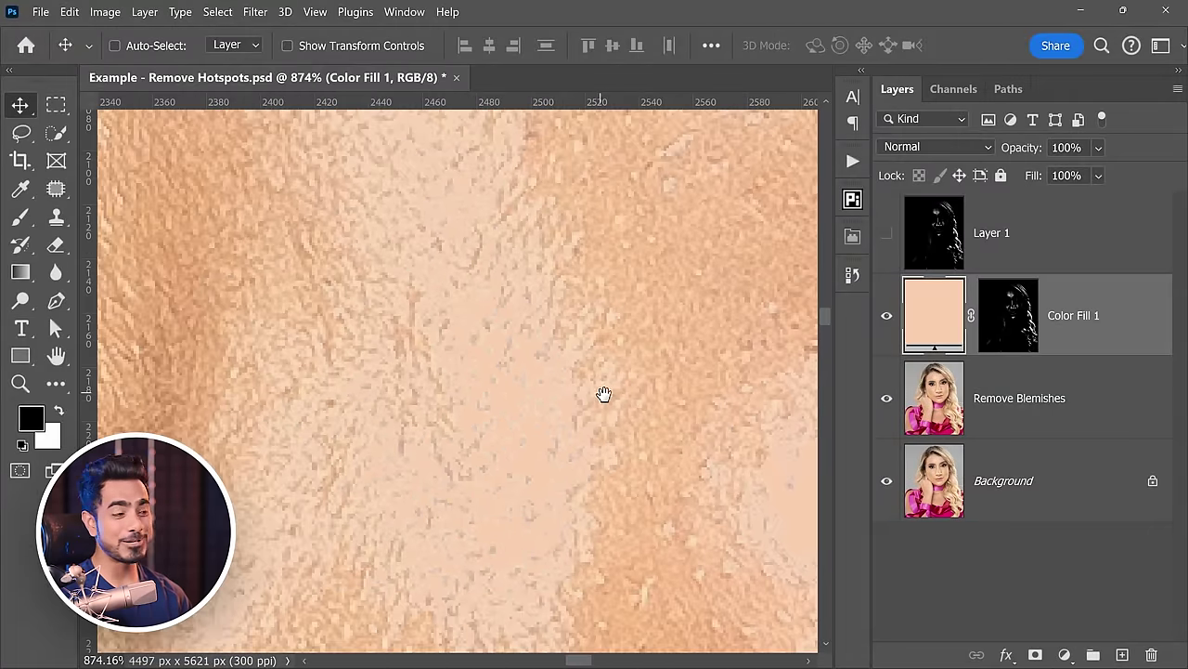
click(886, 316)
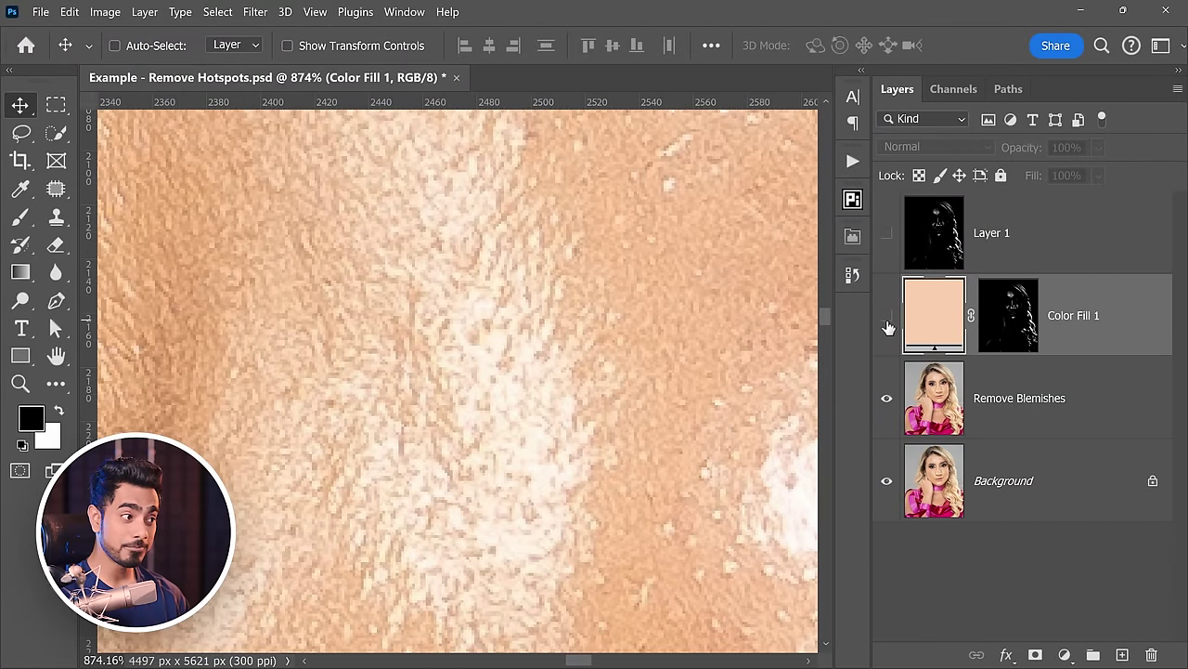
click(886, 317)
drag(520, 416, 487, 380)
drag(580, 390, 467, 475)
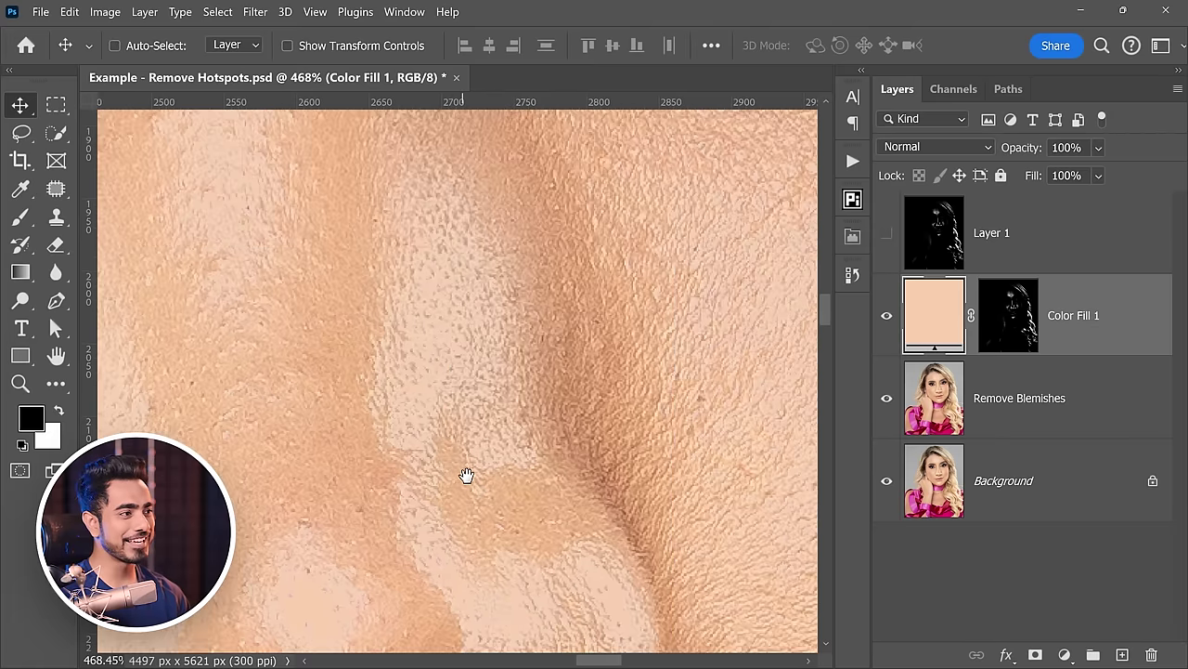
drag(542, 529, 496, 418)
drag(456, 270, 507, 459)
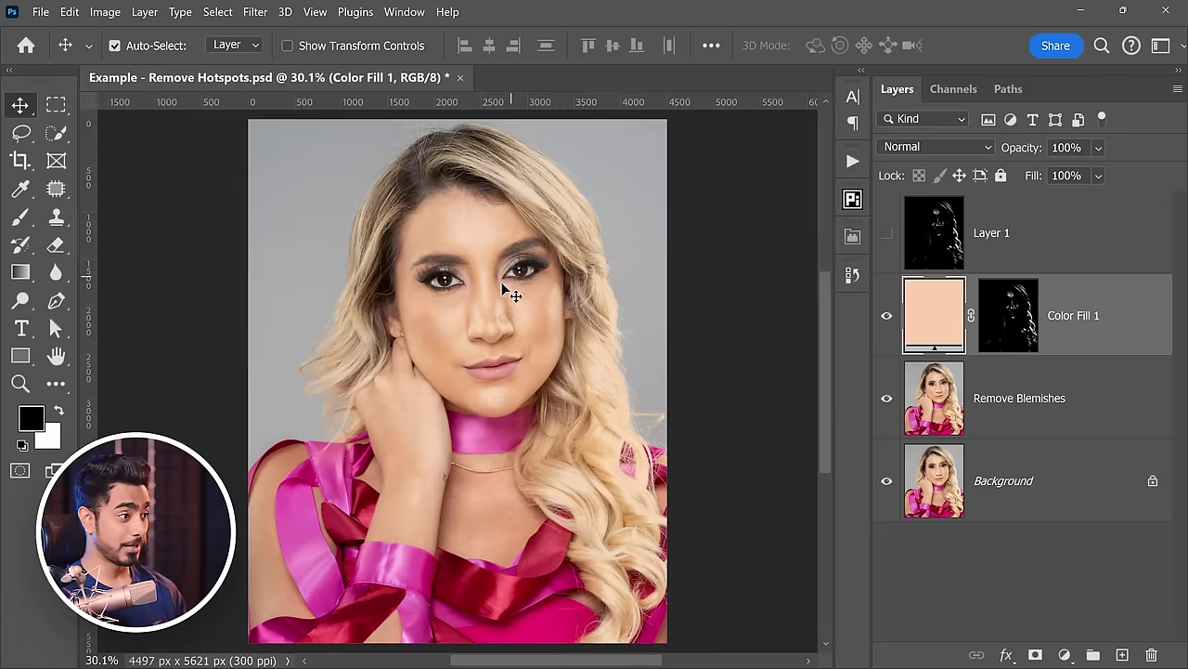
Try the Darken blend mode on the color fill layer and inspect the nose hotspots up close.
scroll(512, 284, up, 6)
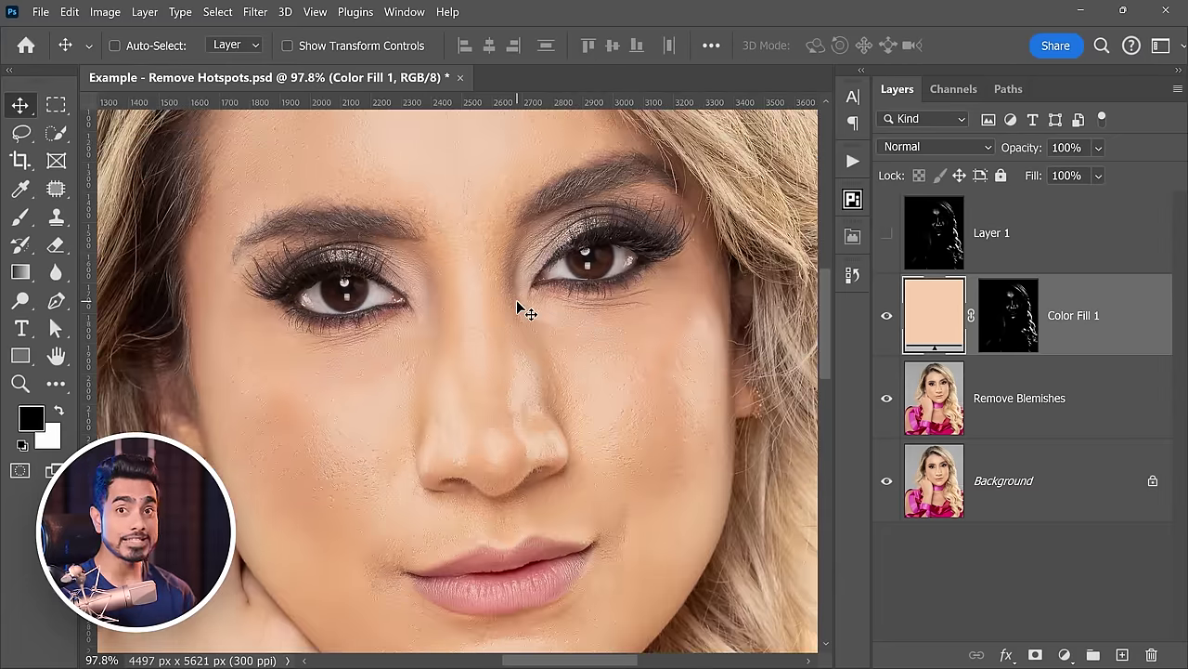
click(933, 147)
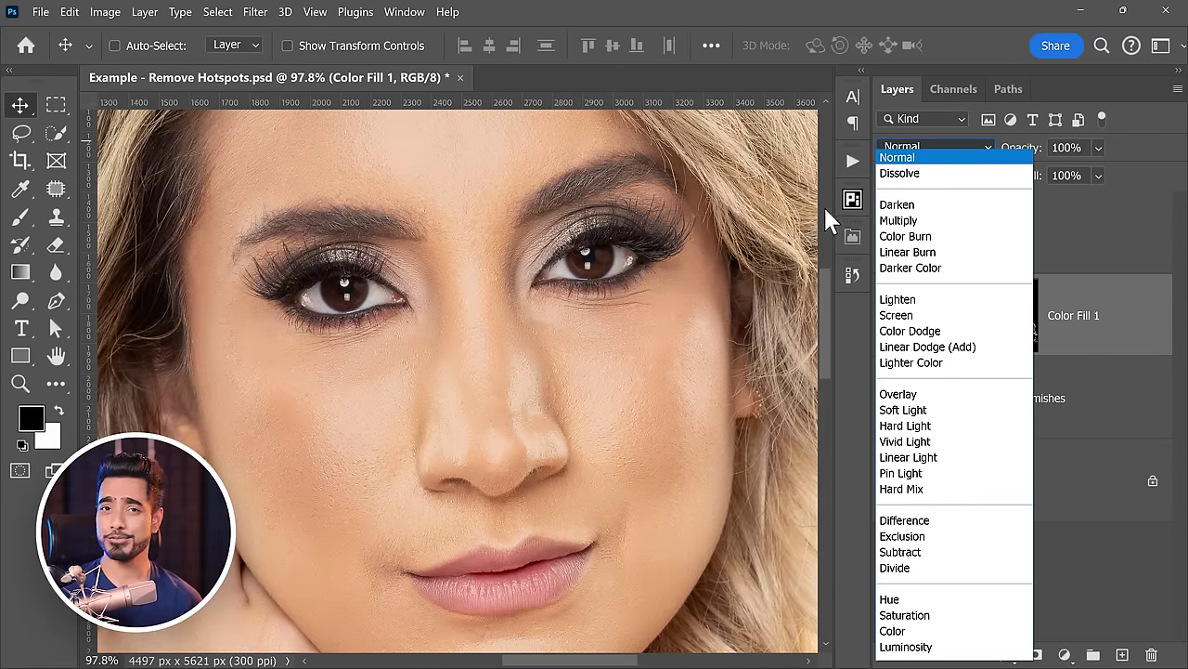
click(897, 204)
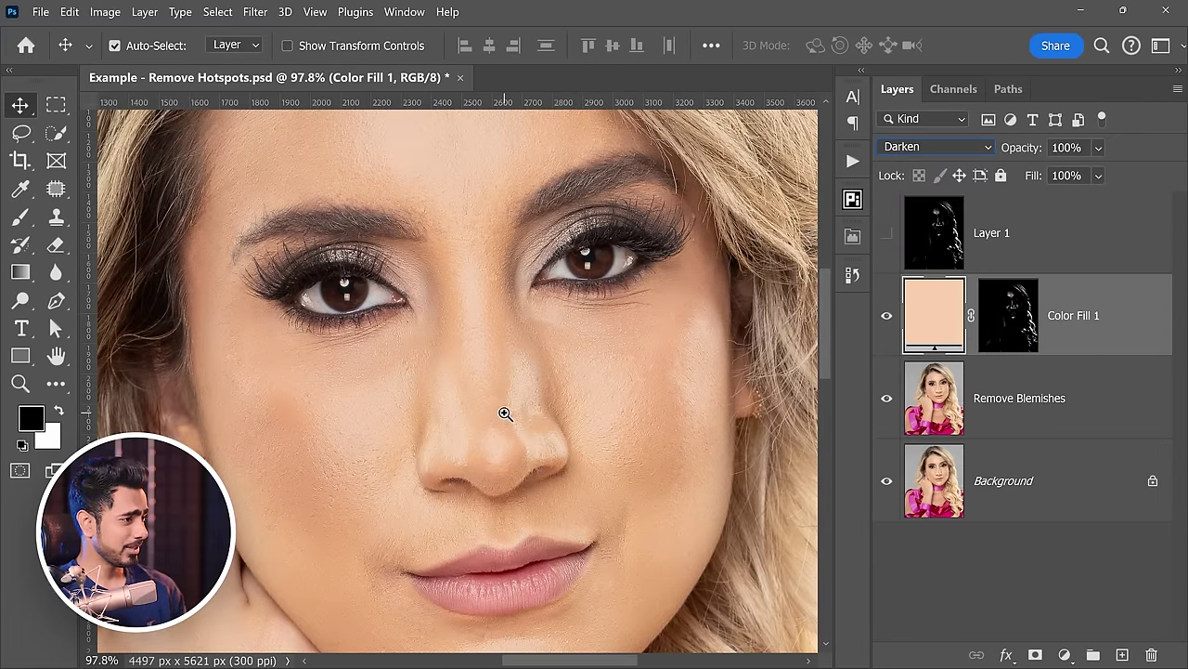
drag(489, 444, 648, 369)
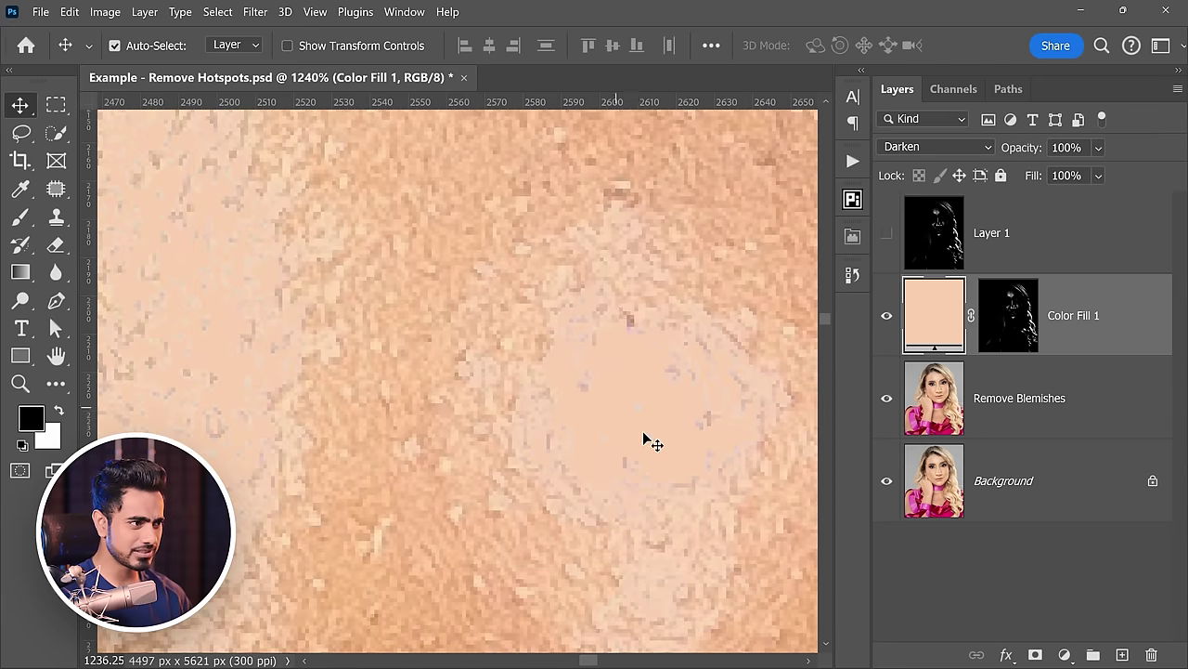
Set the color fill layer's blend mode to Multiply.
click(919, 149)
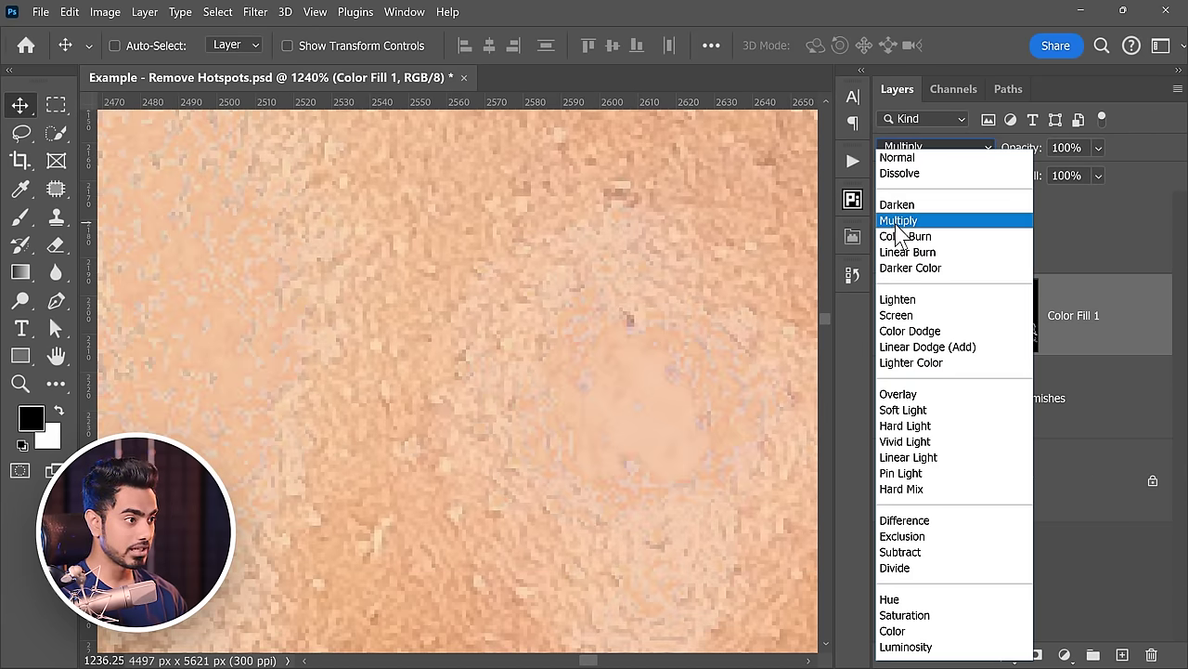
click(897, 221)
scroll(588, 398, left, 5)
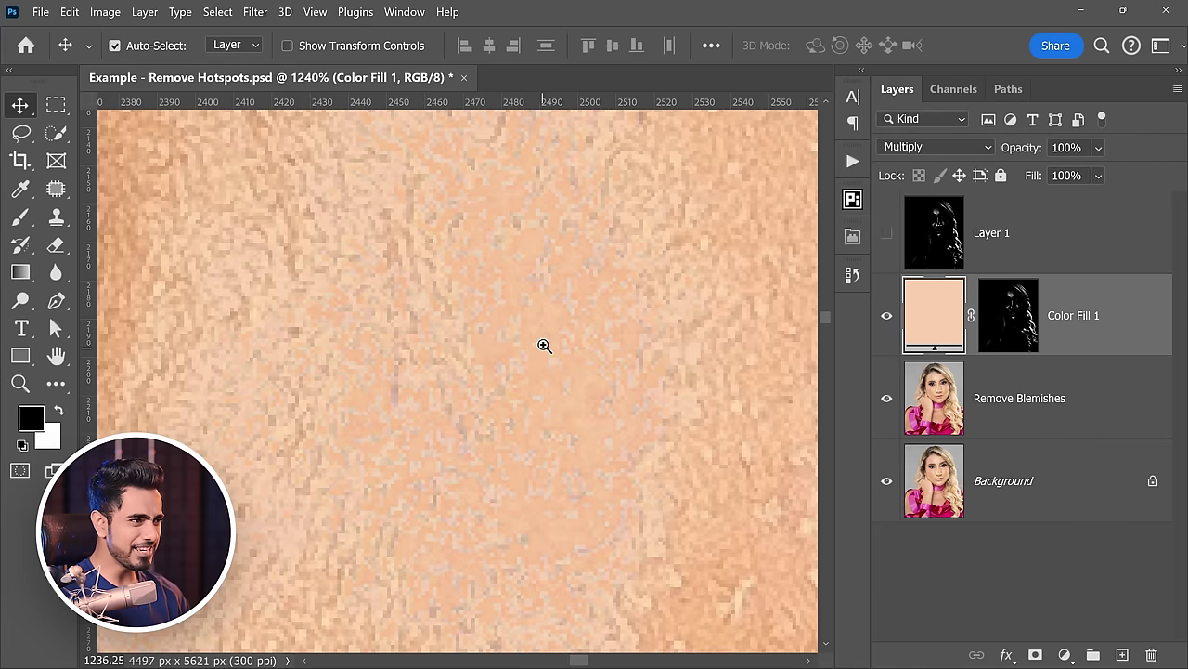
Examine the bridge and side of the nose at high magnification for how the Multiply fill blends with the skin.
drag(545, 345, 515, 344)
drag(530, 345, 551, 424)
drag(557, 306, 567, 406)
drag(525, 325, 337, 409)
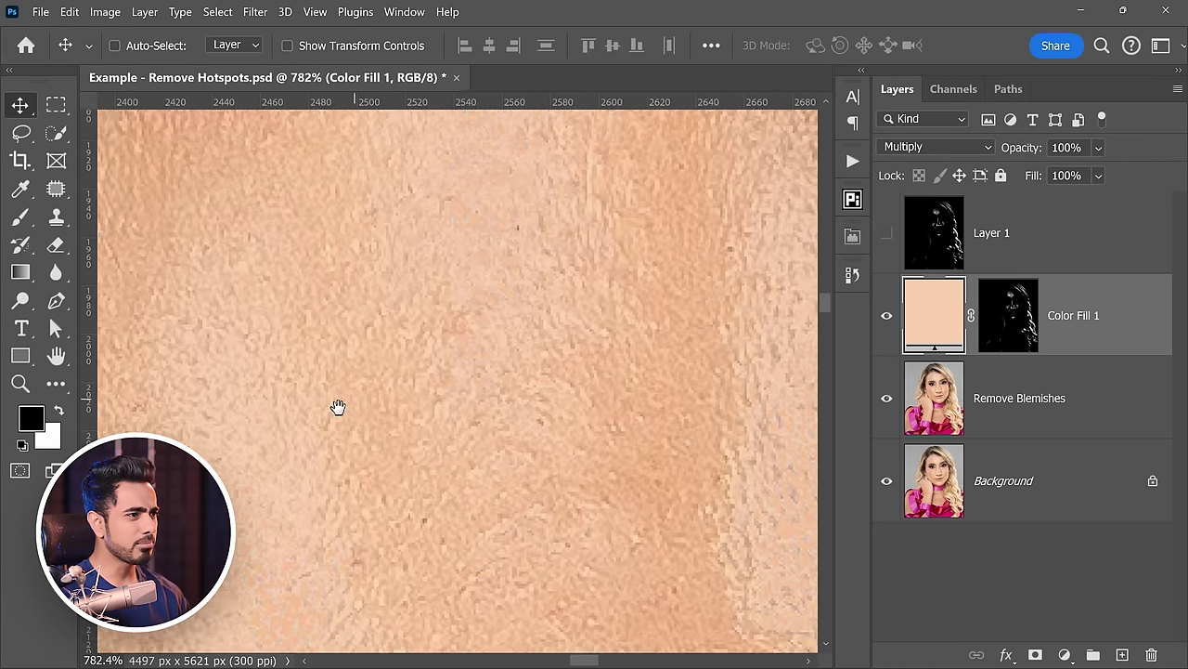
drag(622, 307, 411, 399)
drag(613, 372, 492, 270)
drag(470, 349, 490, 349)
scroll(491, 349, down, 6)
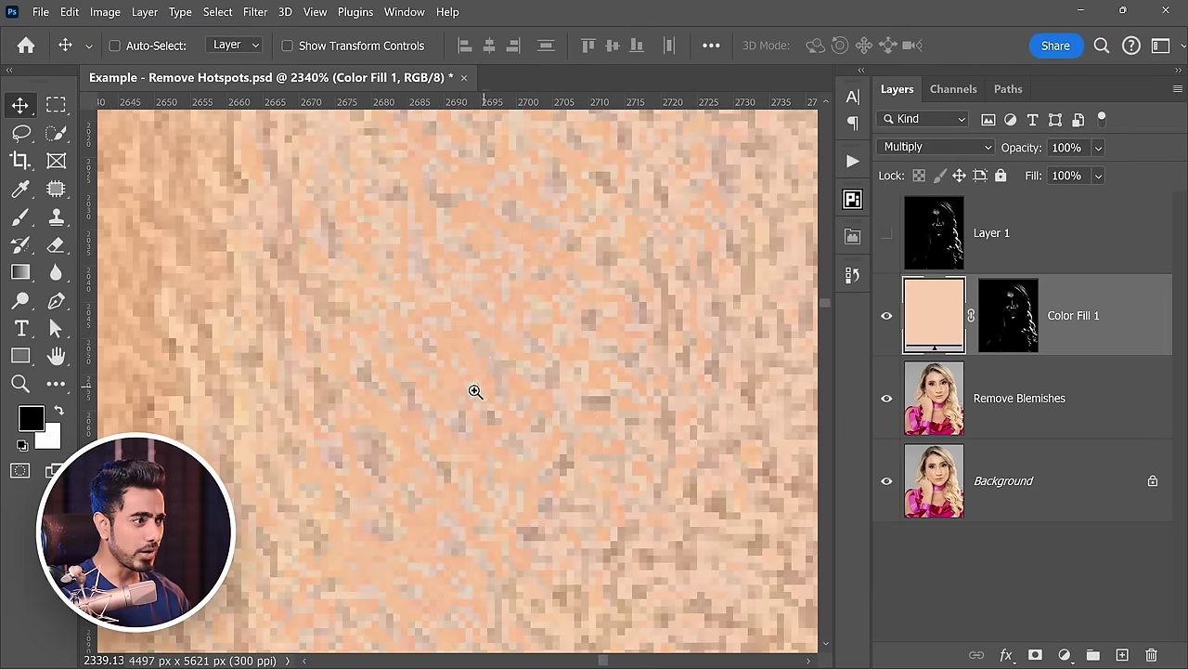
scroll(506, 378, down, 3)
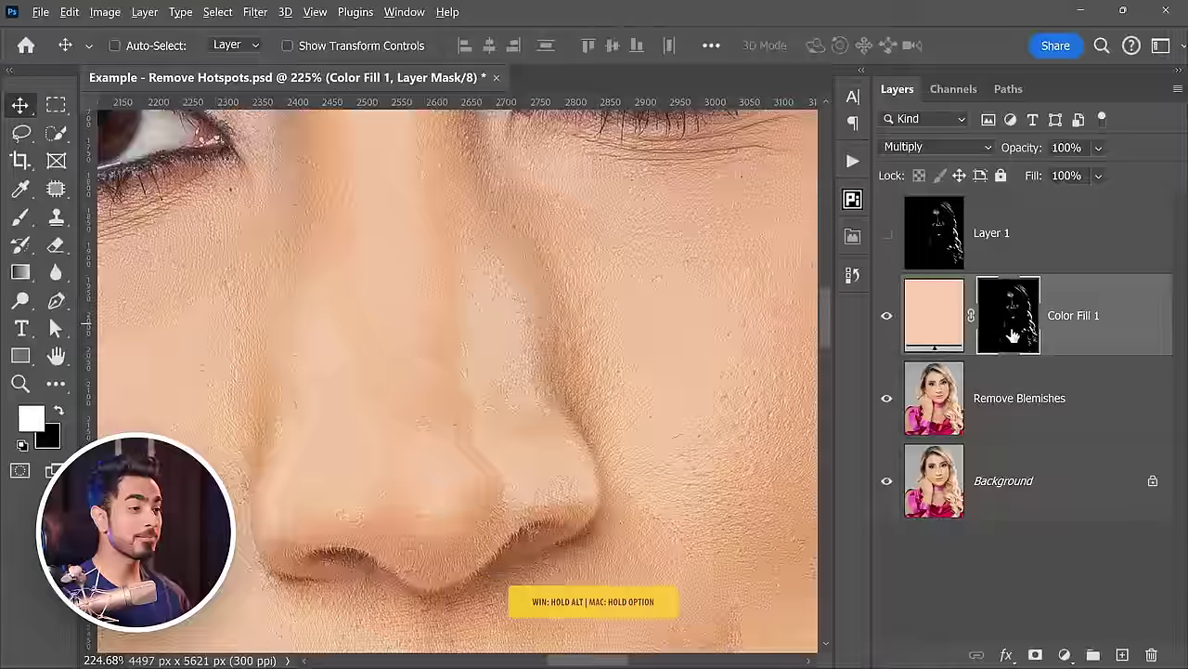
Display the color fill layer's mask alone on the canvas and examine its edges around the cheek and nose.
alt+click(1007, 336)
drag(382, 357, 735, 366)
scroll(576, 371, up, 3)
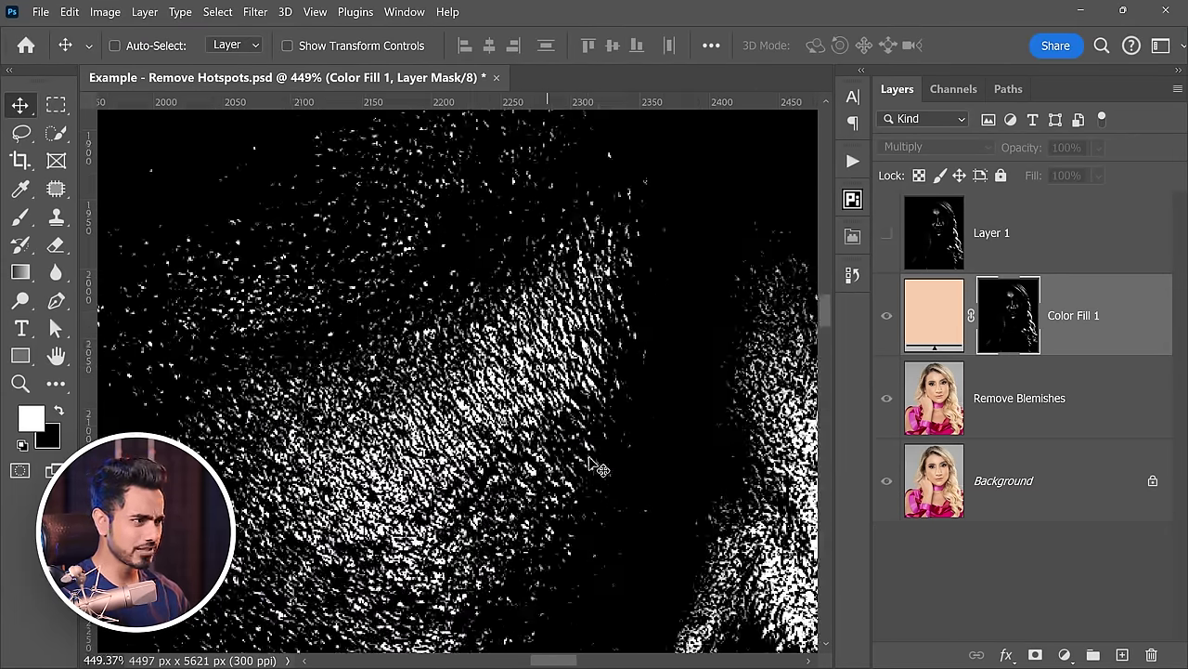
scroll(599, 469, down, 3)
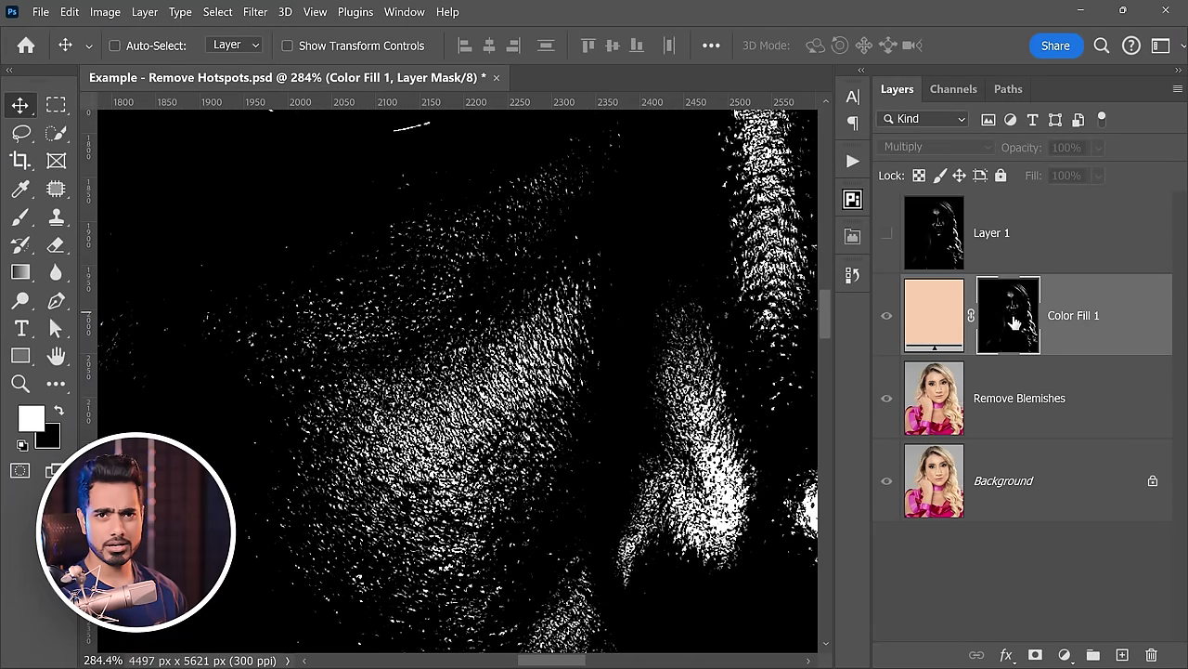
Feather the color fill layer's mask by 2.4 px in its properties and return to the normal image view.
click(852, 235)
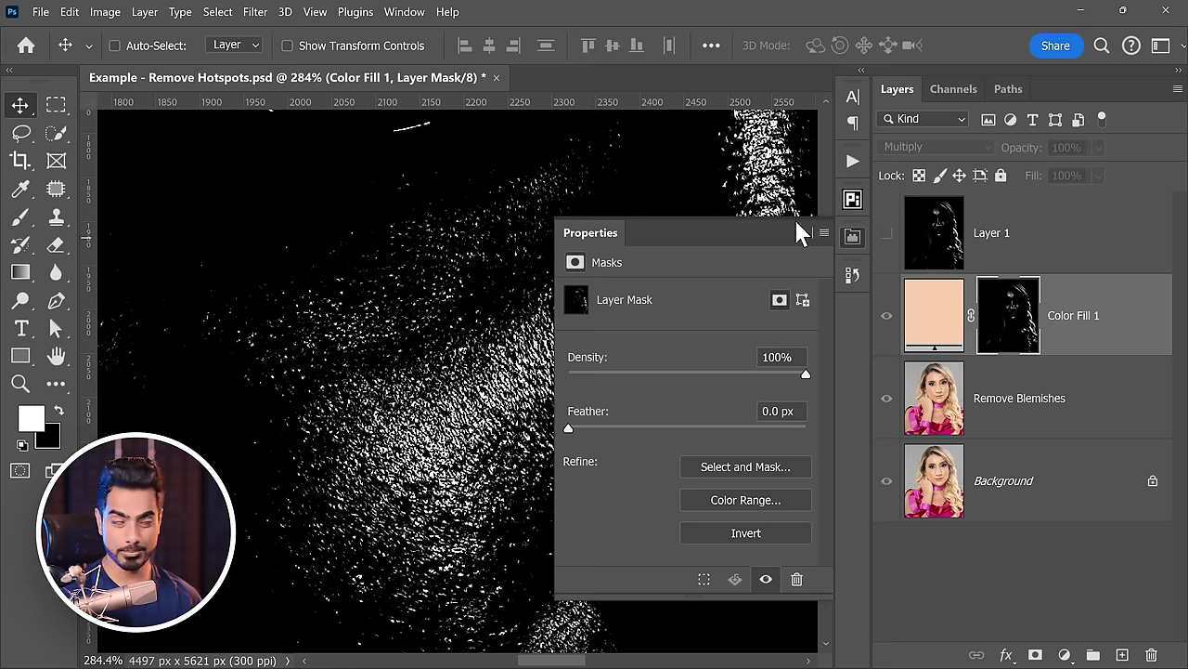
click(403, 13)
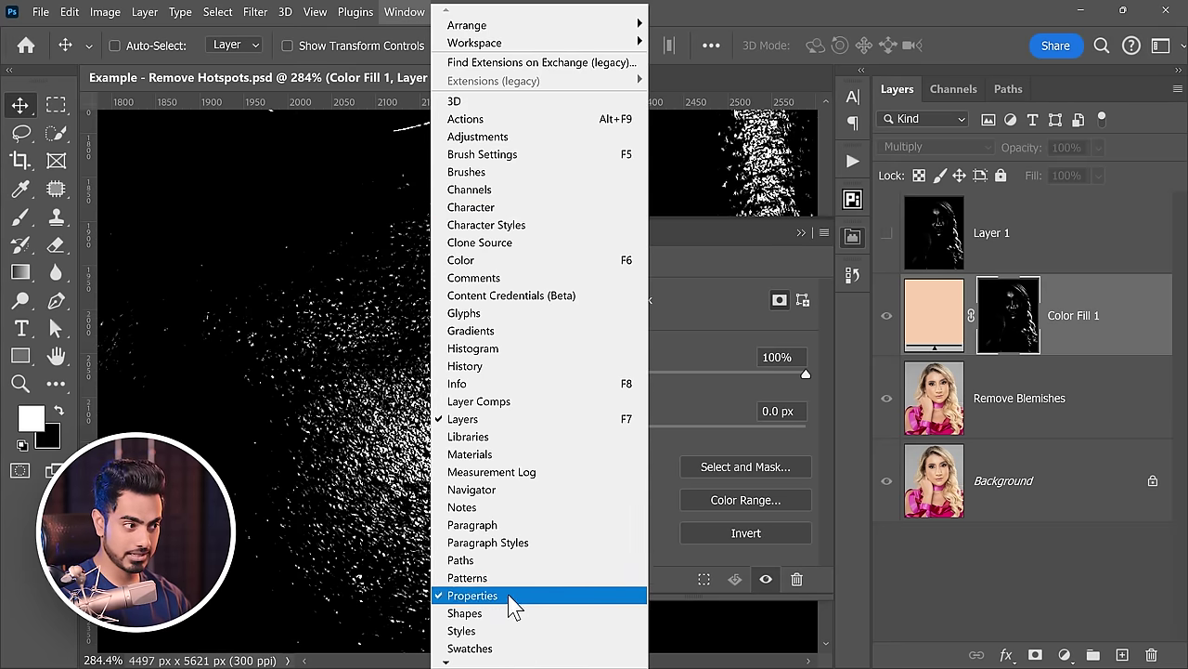
click(770, 250)
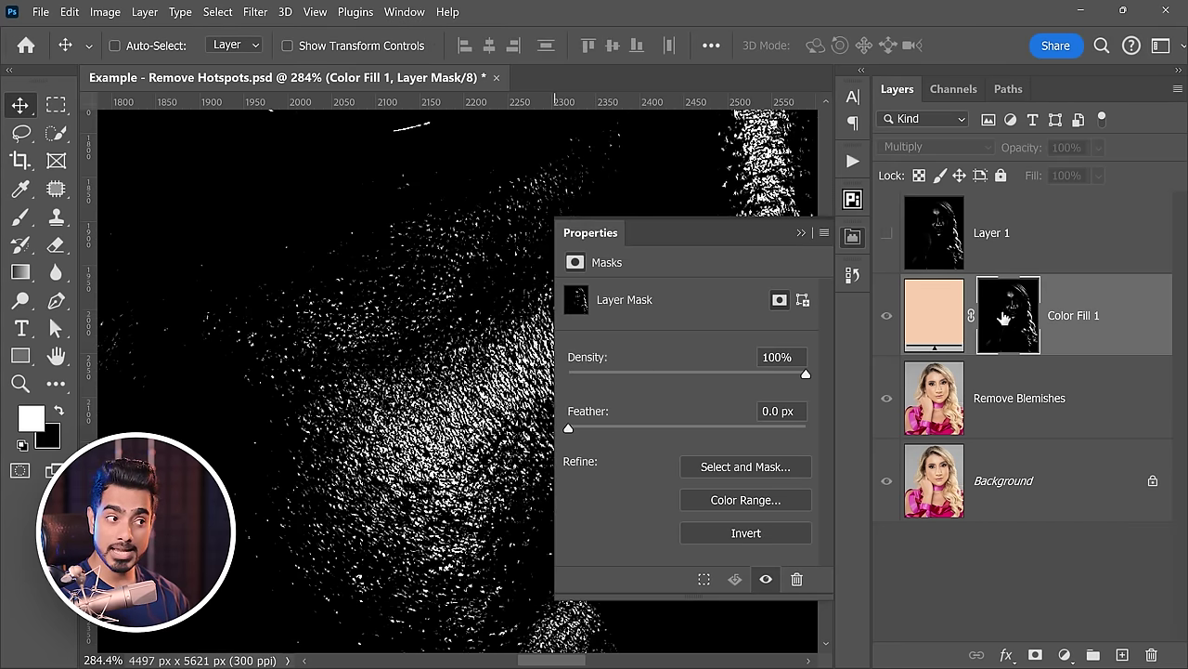
drag(483, 432, 417, 421)
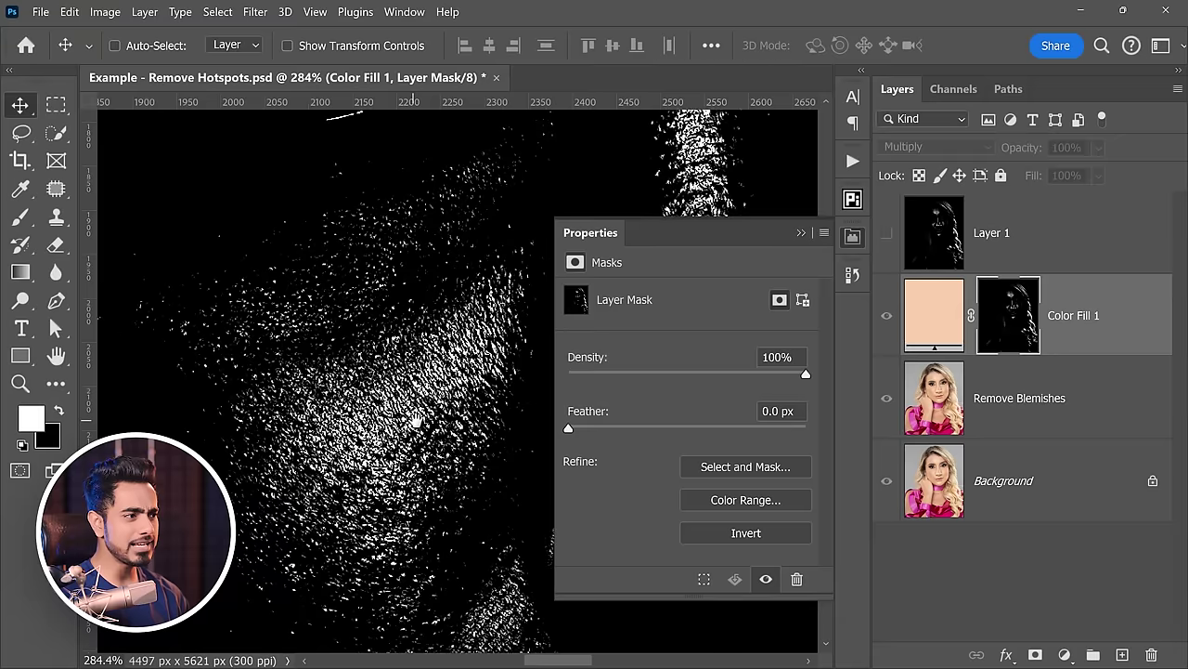
drag(572, 428, 595, 429)
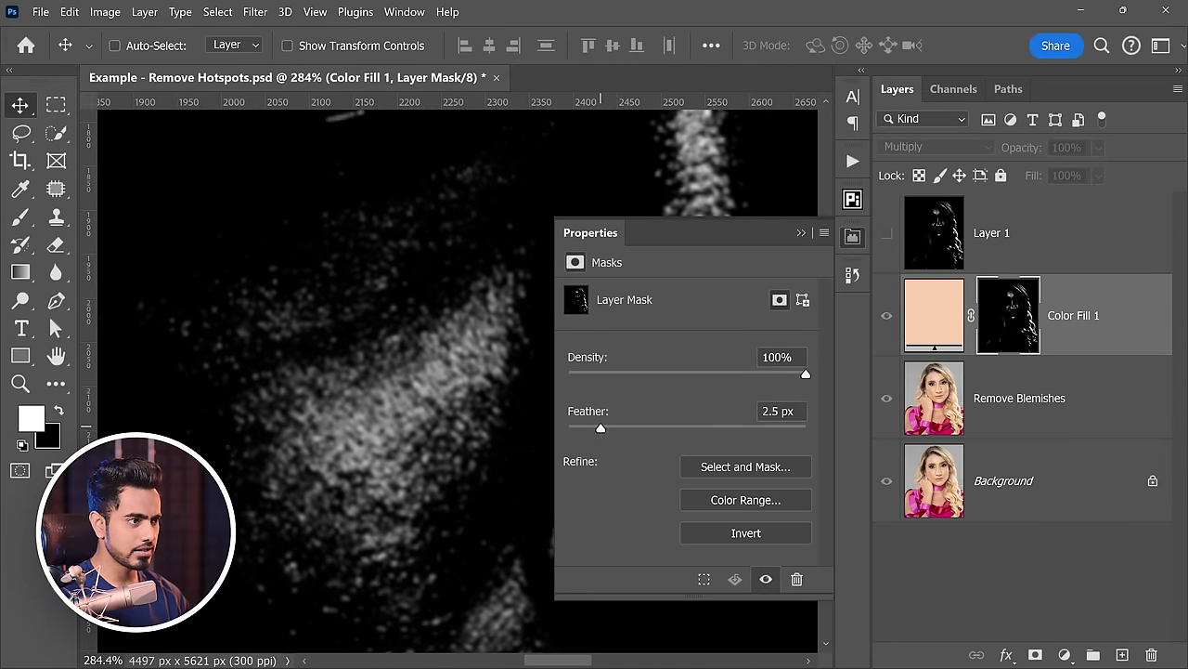
text(2.4)
key(Return)
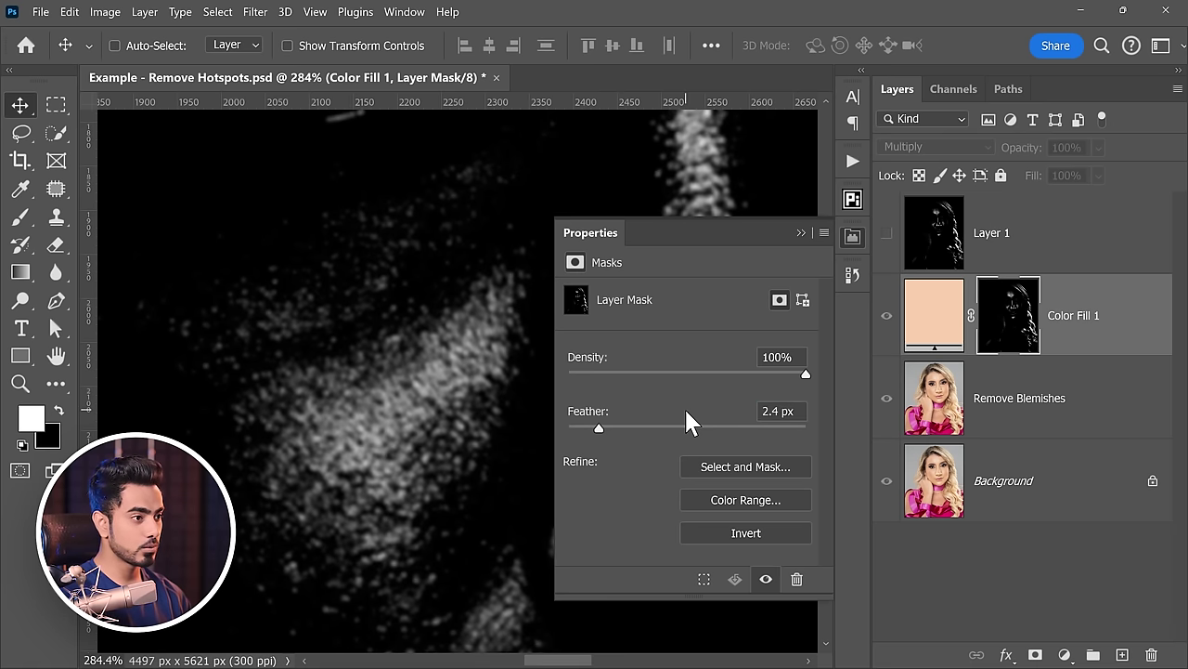
alt+click(1015, 317)
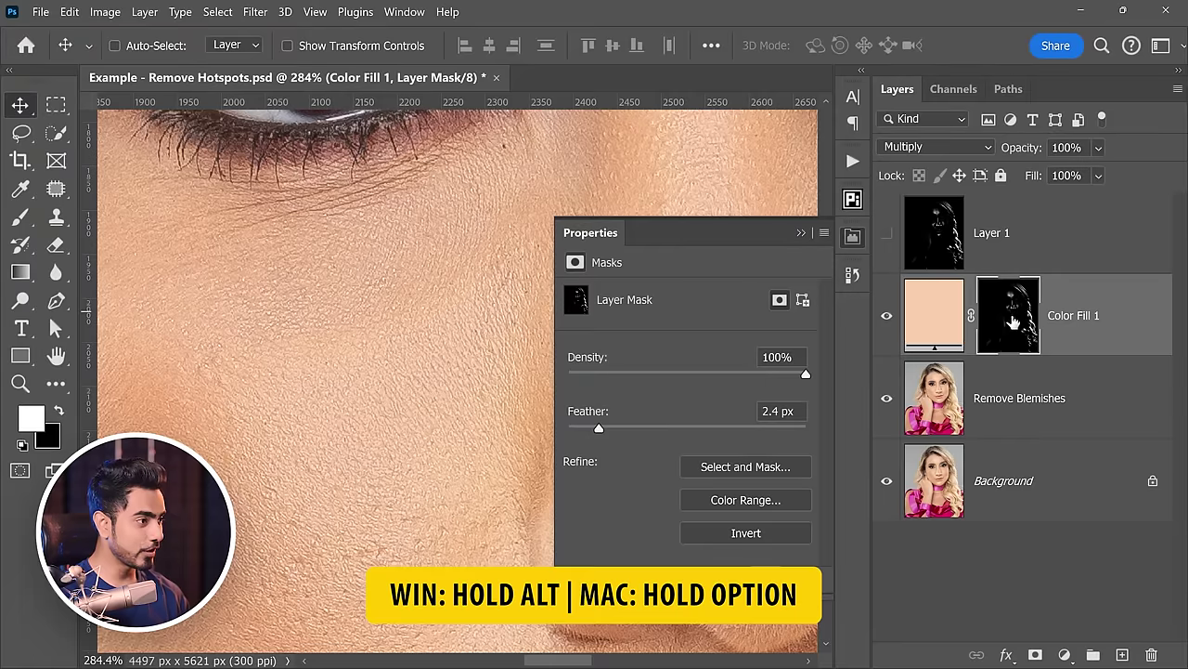
Compare the side of the nose with the mask feather at 0 px and again at 2.4 px.
drag(432, 388, 106, 361)
drag(306, 372, 243, 337)
drag(444, 343, 506, 370)
drag(595, 426, 568, 428)
scroll(437, 376, up, 5)
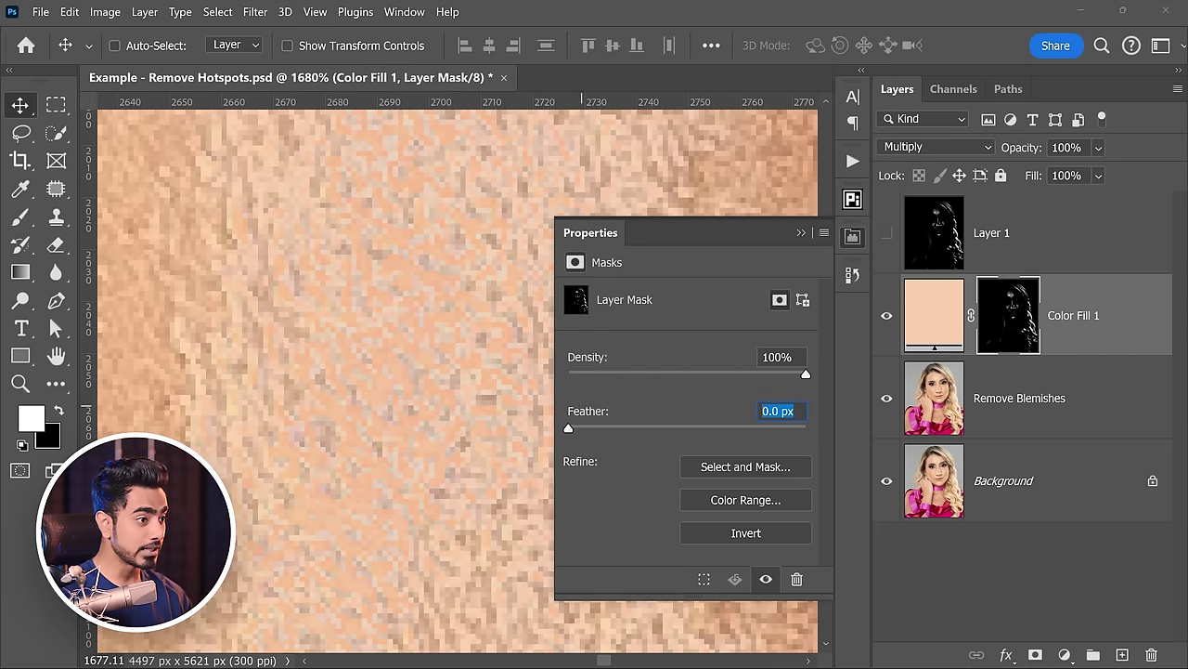
text(2.4)
key(Return)
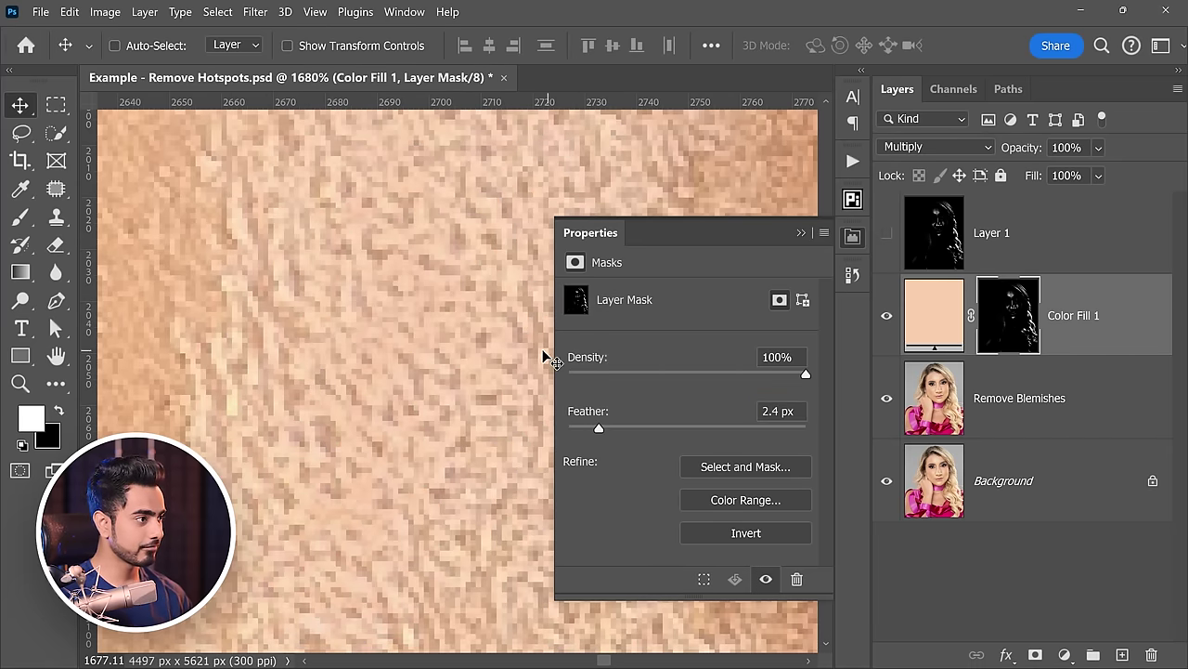
drag(480, 387, 397, 411)
Collapse the mask properties and toggle the color fill layer off and on to compare the whole face.
click(800, 232)
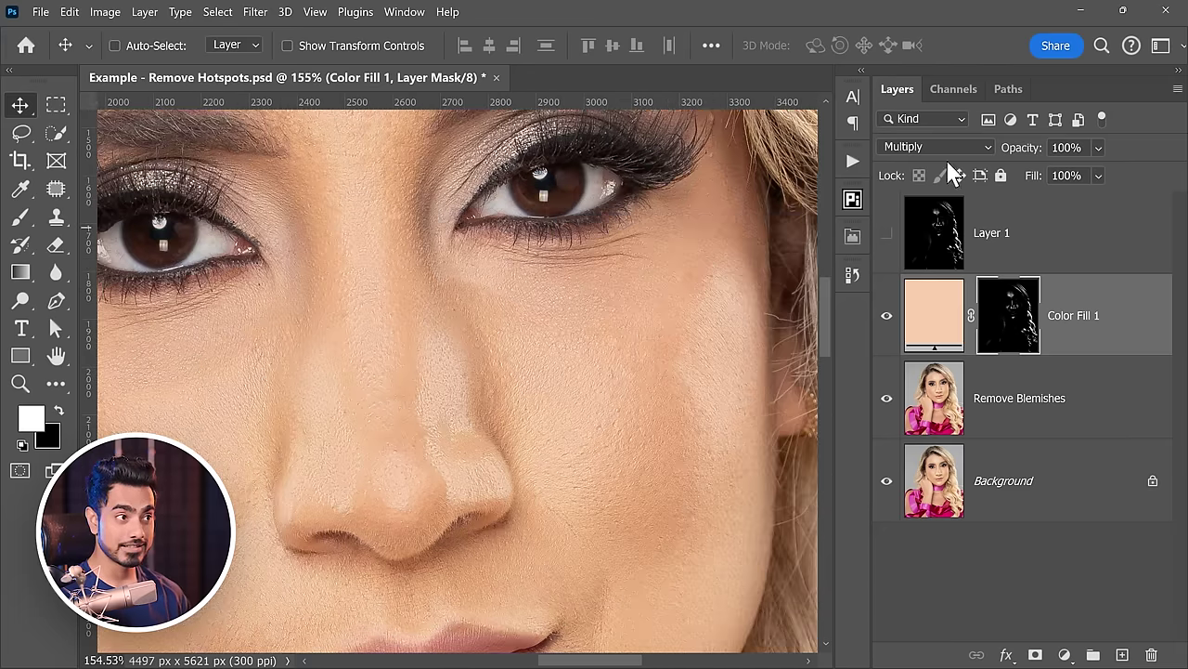
scroll(496, 366, down, 3)
drag(518, 326, 527, 316)
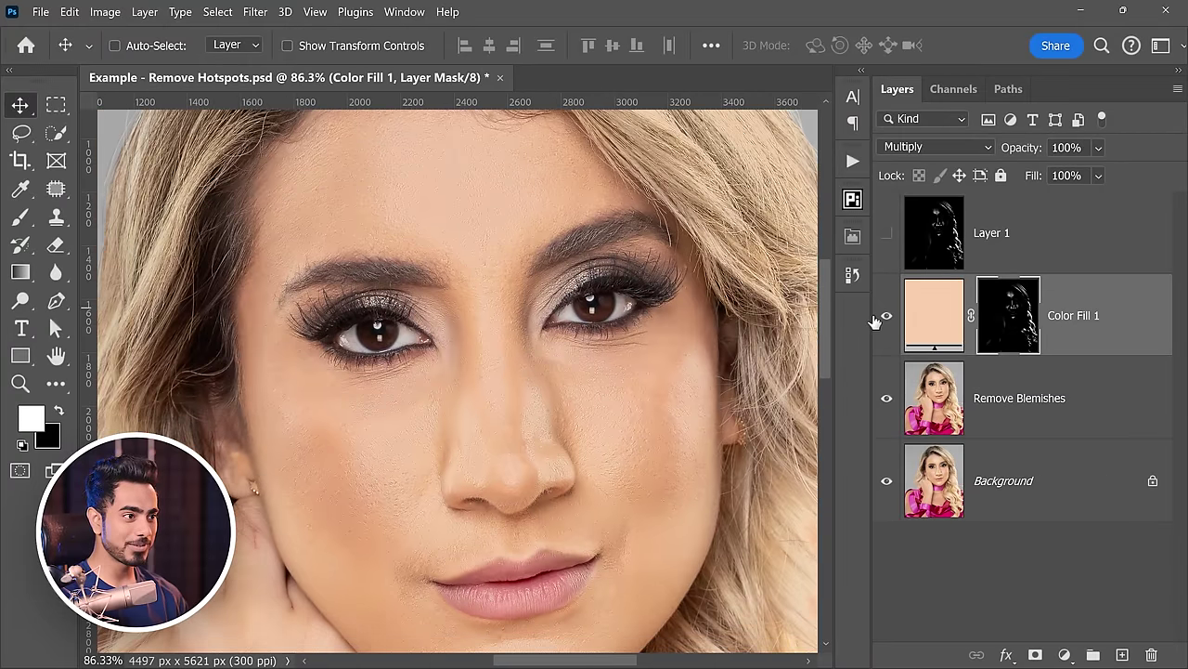
click(887, 318)
click(888, 318)
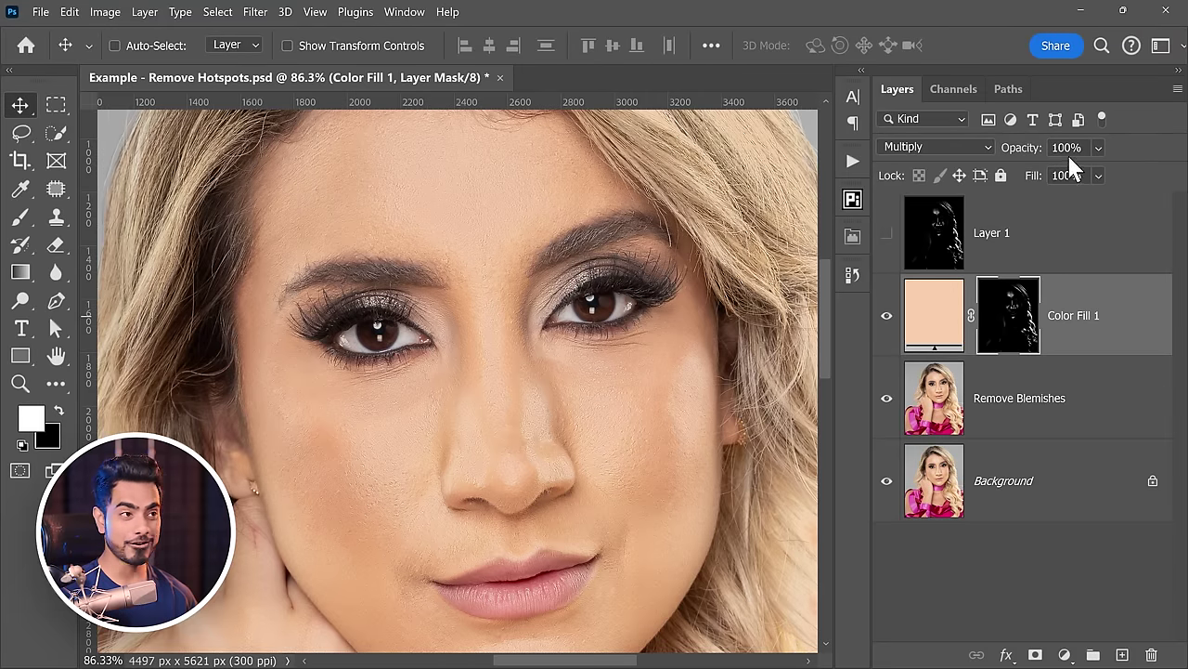
Reduce the color fill layer's opacity to 60%.
drag(1028, 147, 1014, 149)
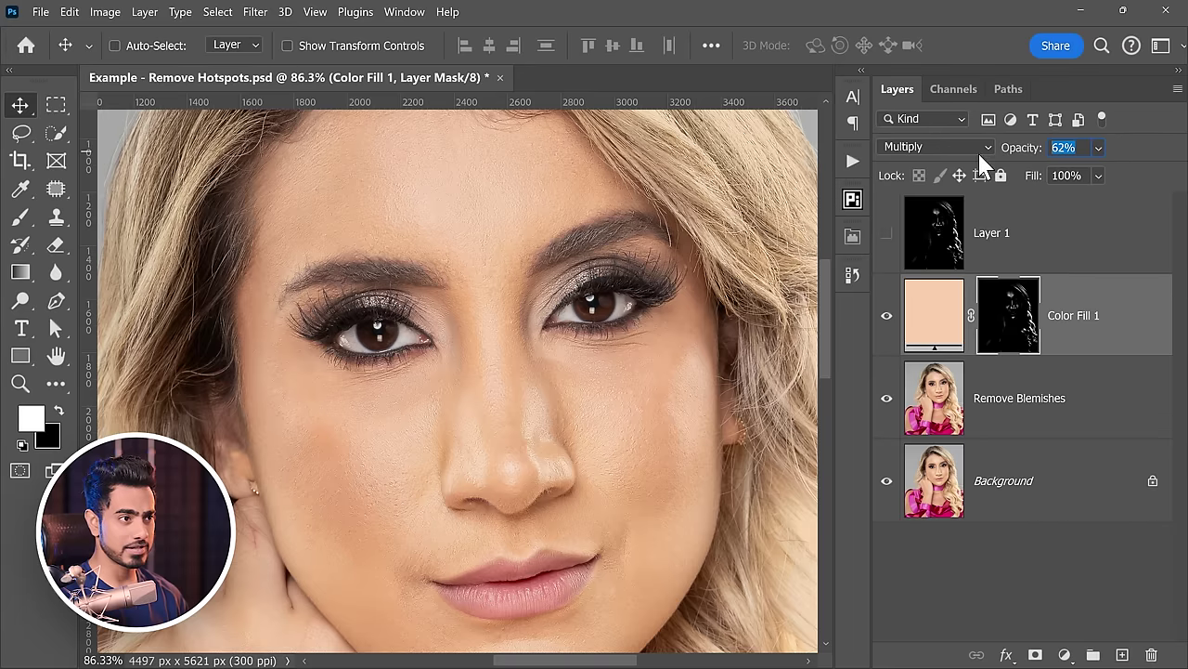
text(60)
key(Return)
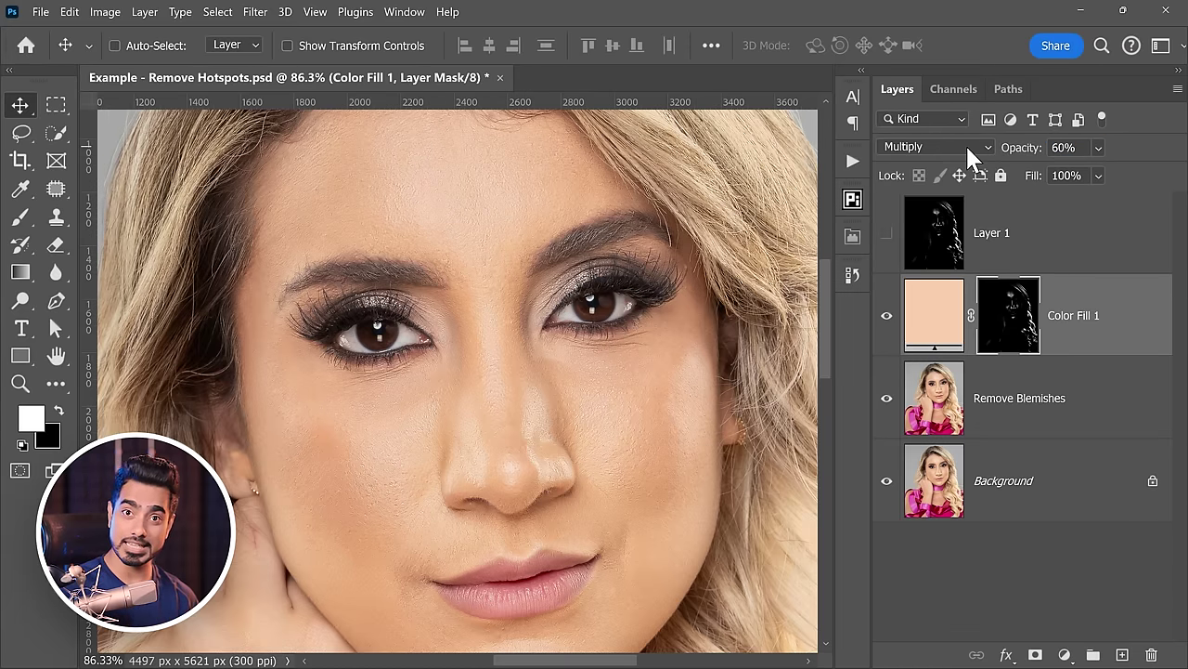
Reopen the color fill's color, try more and less saturated skin tones, and accept a slightly deeper light peach.
scroll(599, 286, down, 2)
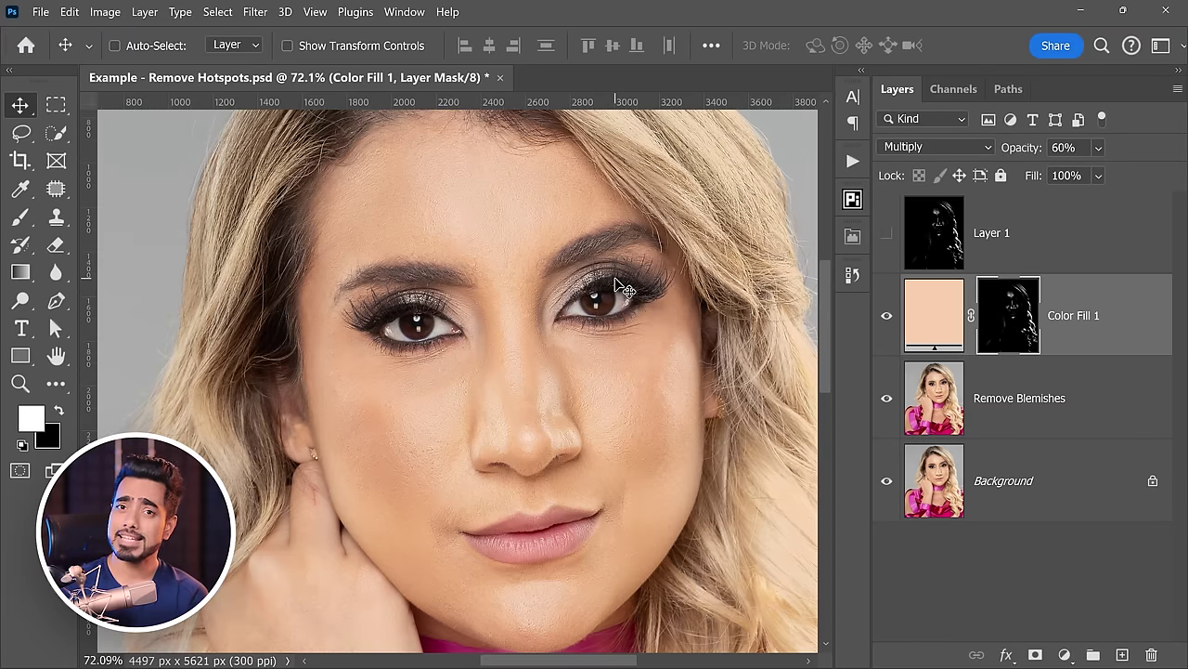
double_click(935, 306)
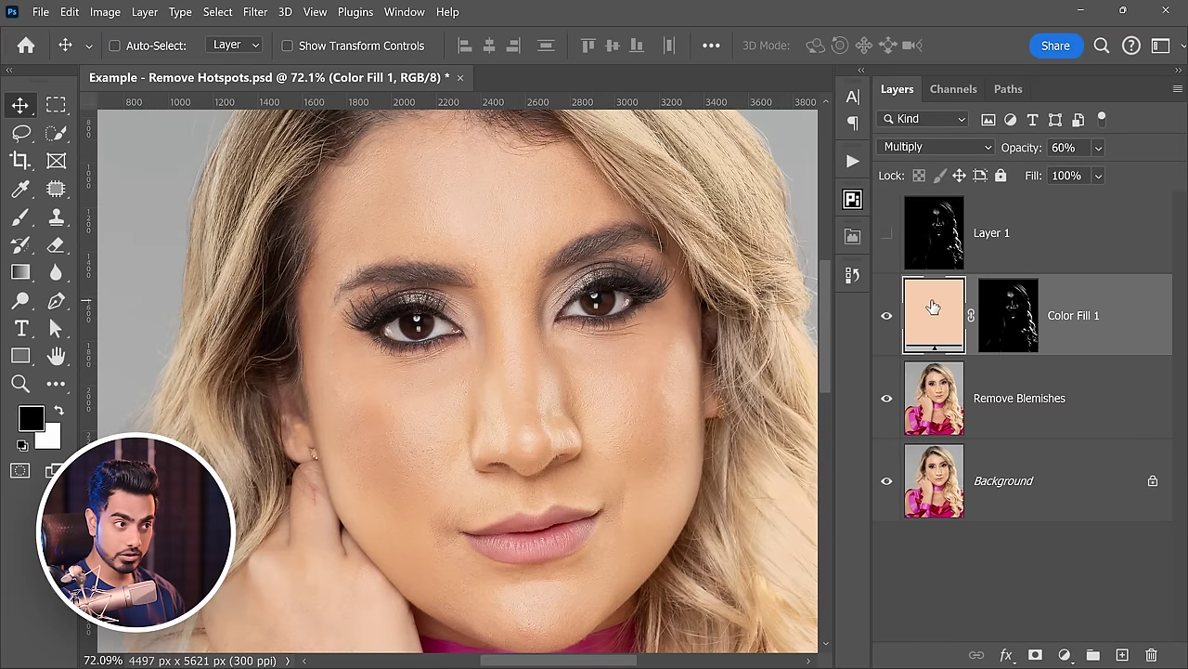
scroll(439, 256, up, 3)
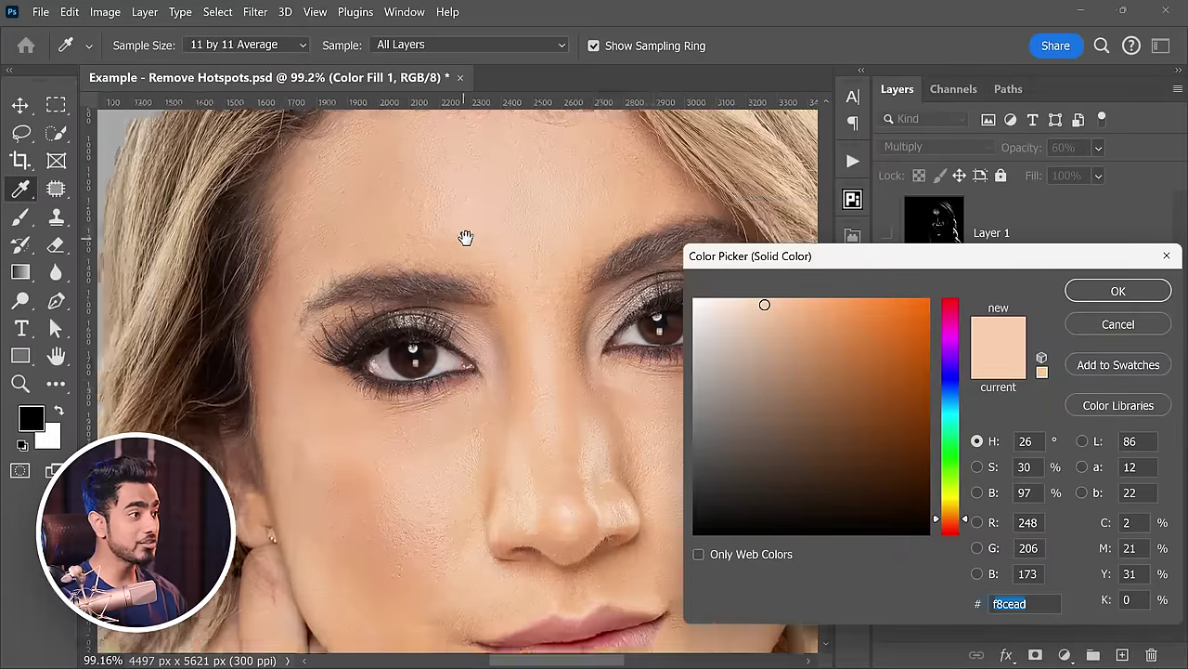
click(821, 310)
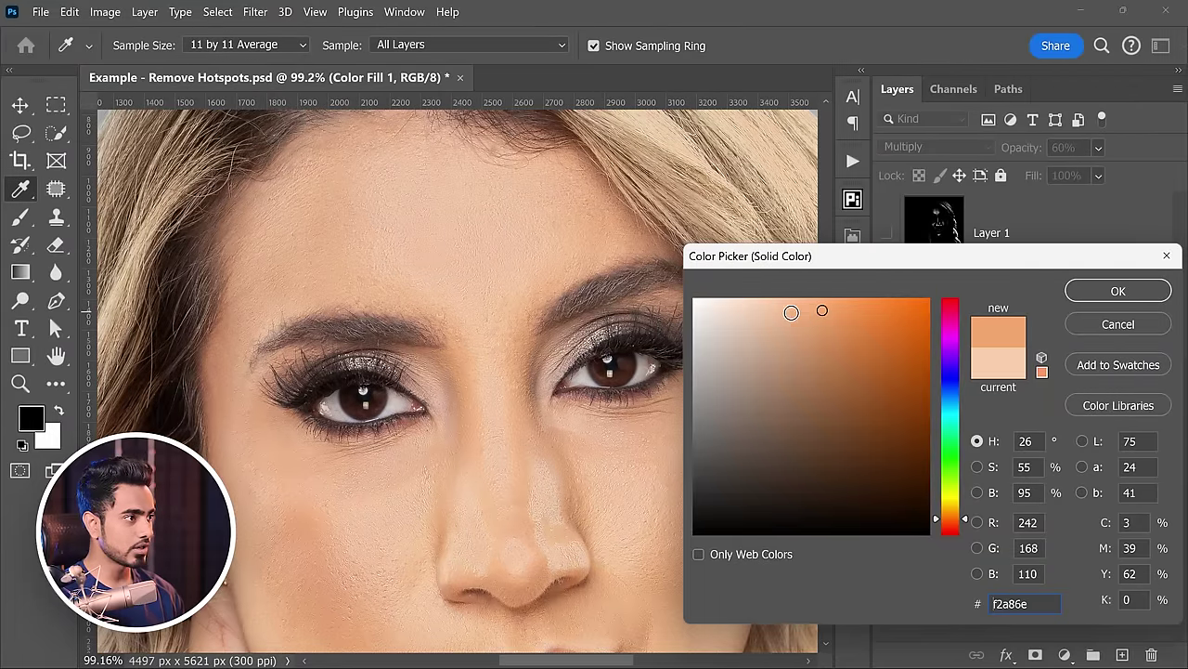
click(751, 313)
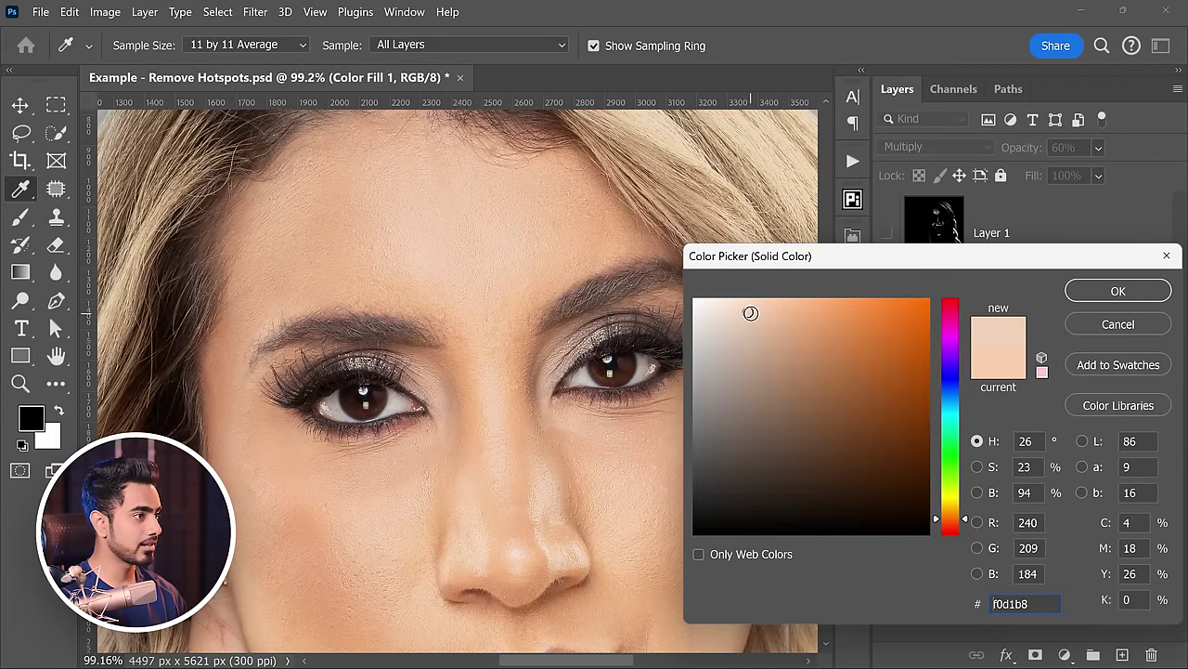
click(771, 301)
drag(773, 327, 768, 308)
click(1081, 291)
key(v)
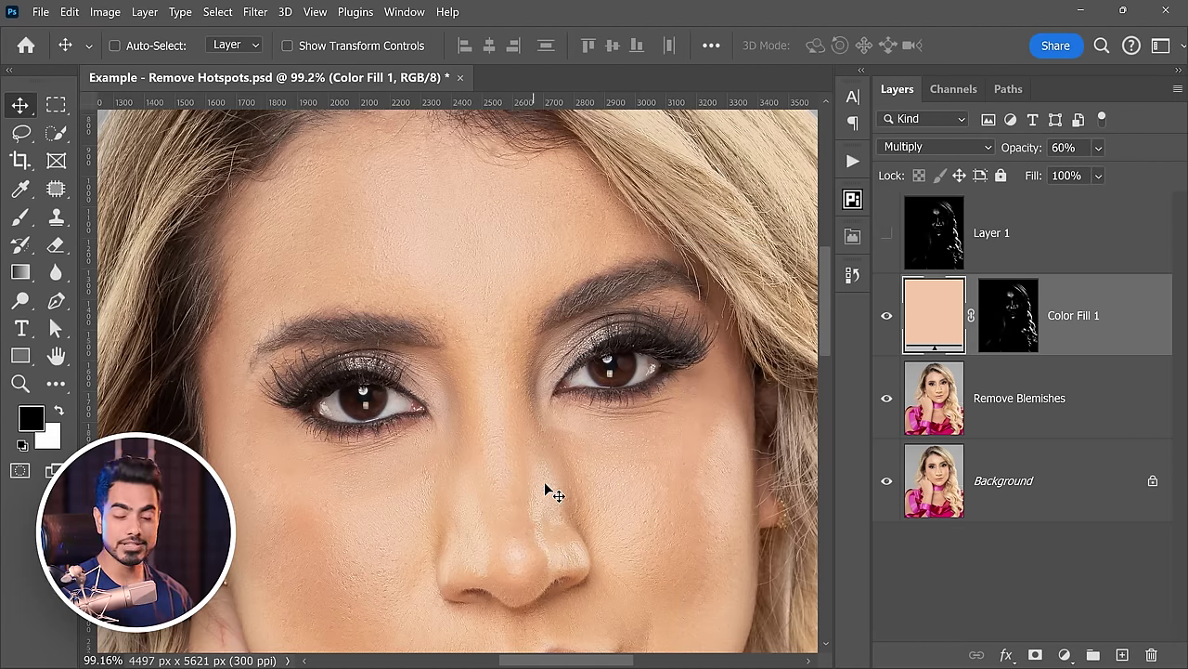
Toggle the color fill layer off and on to compare the hotspots across the face.
scroll(573, 452, down, 3)
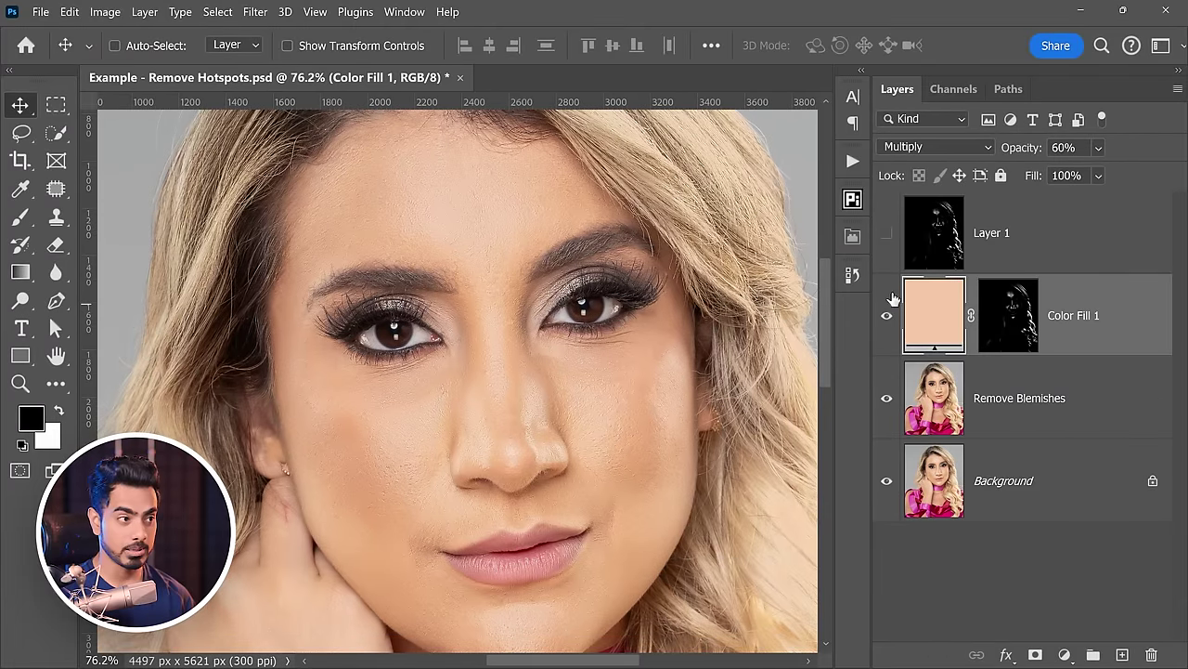
click(886, 316)
click(887, 317)
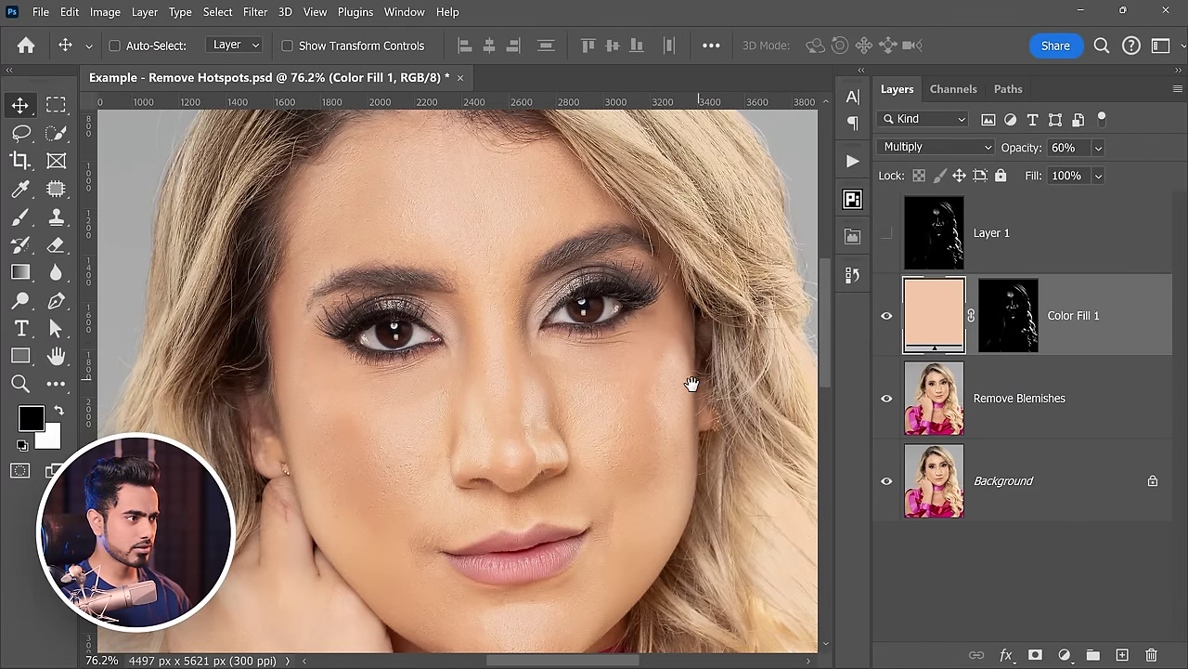
Examine the color fill layer's effect on the hair highlights with the layer hidden and shown.
drag(692, 384, 406, 321)
mouse_move(529, 422)
mouse_down()
mouse_move(547, 352)
mouse_move(538, 409)
mouse_up()
scroll(537, 409, up, 2)
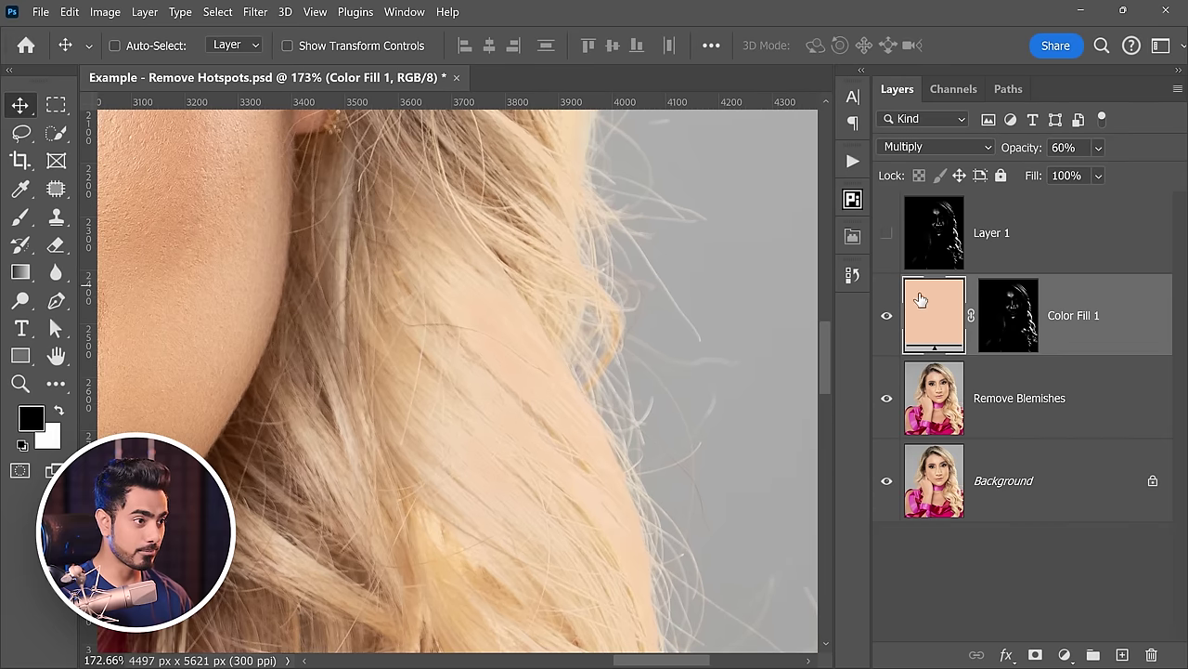
click(886, 316)
click(886, 316)
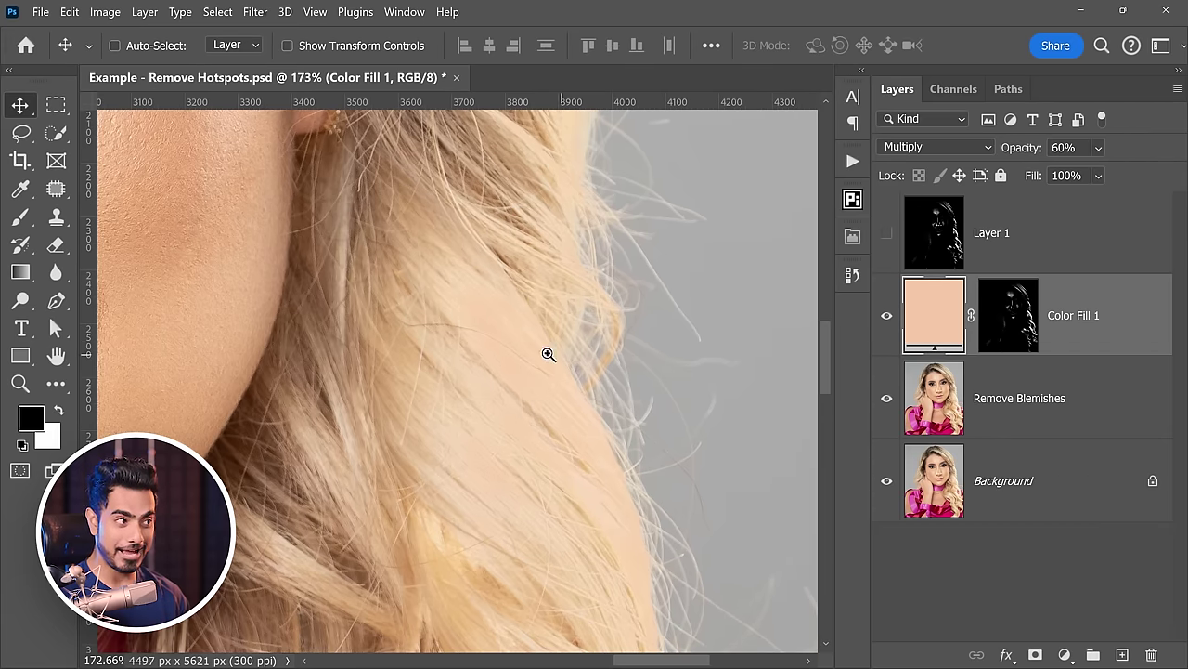
scroll(549, 353, down, 3)
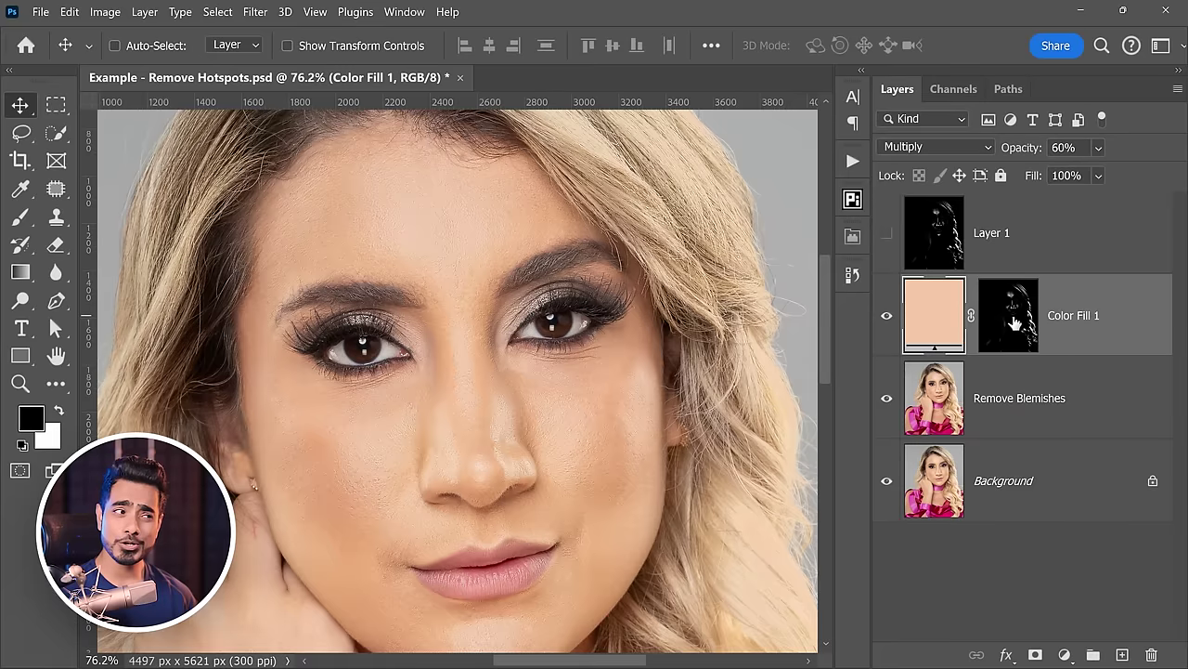
Place the color fill layer in a group and name it Remove Hotspots.
click(1008, 327)
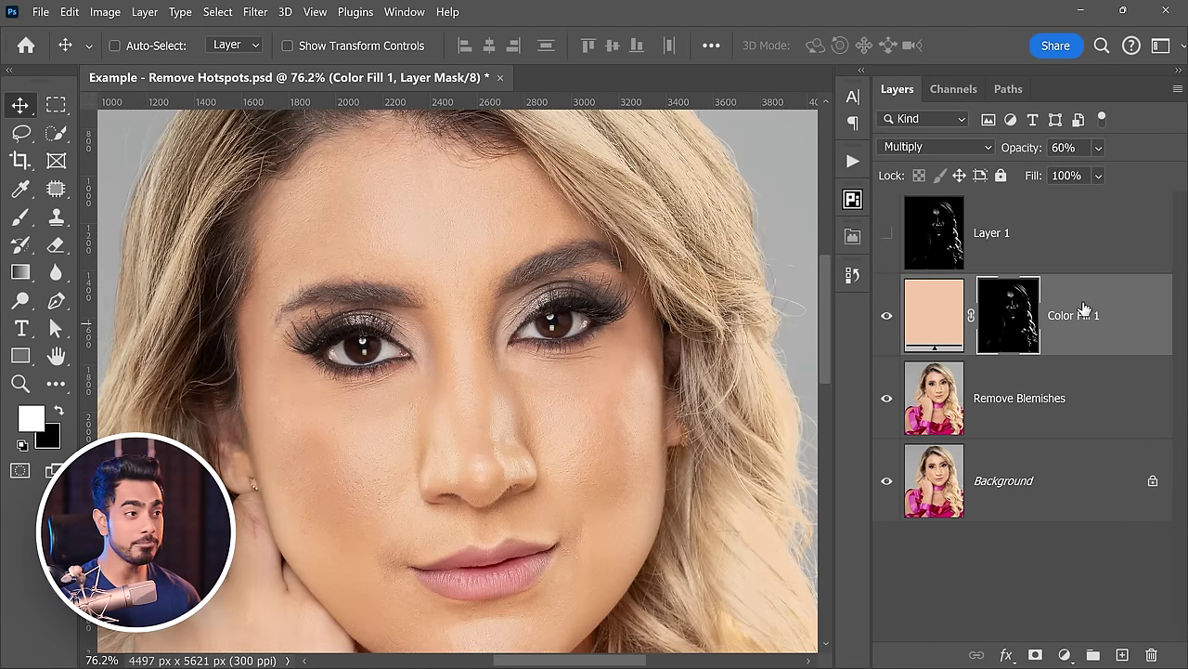
key(ctrl+2)
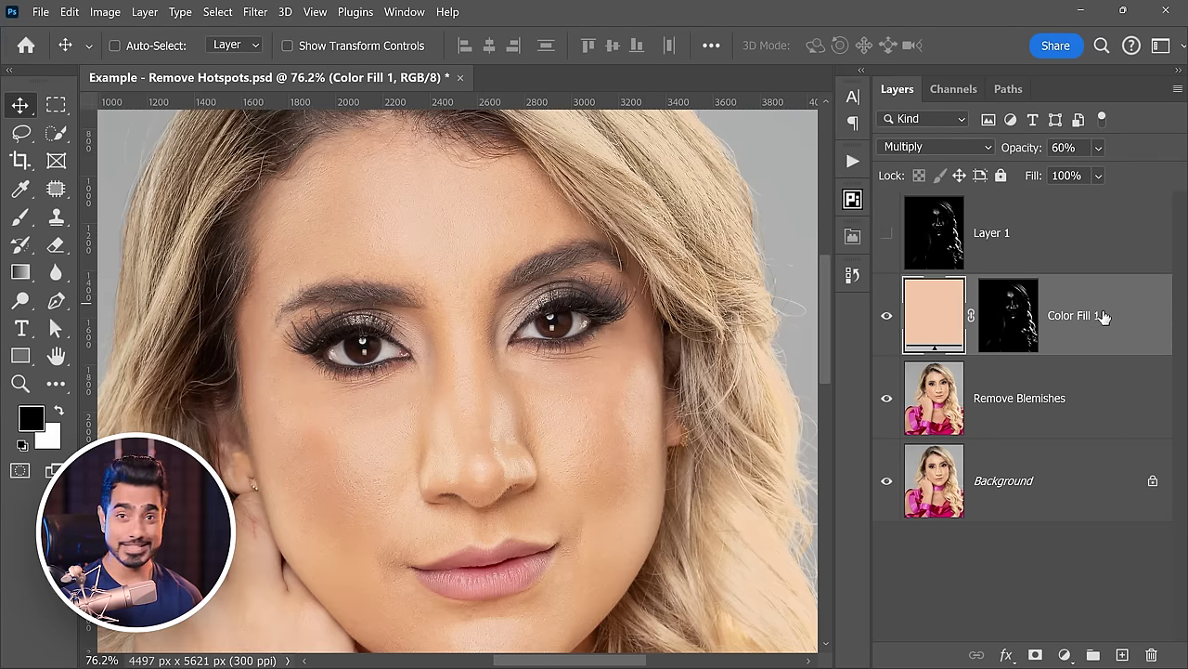
key(ctrl)
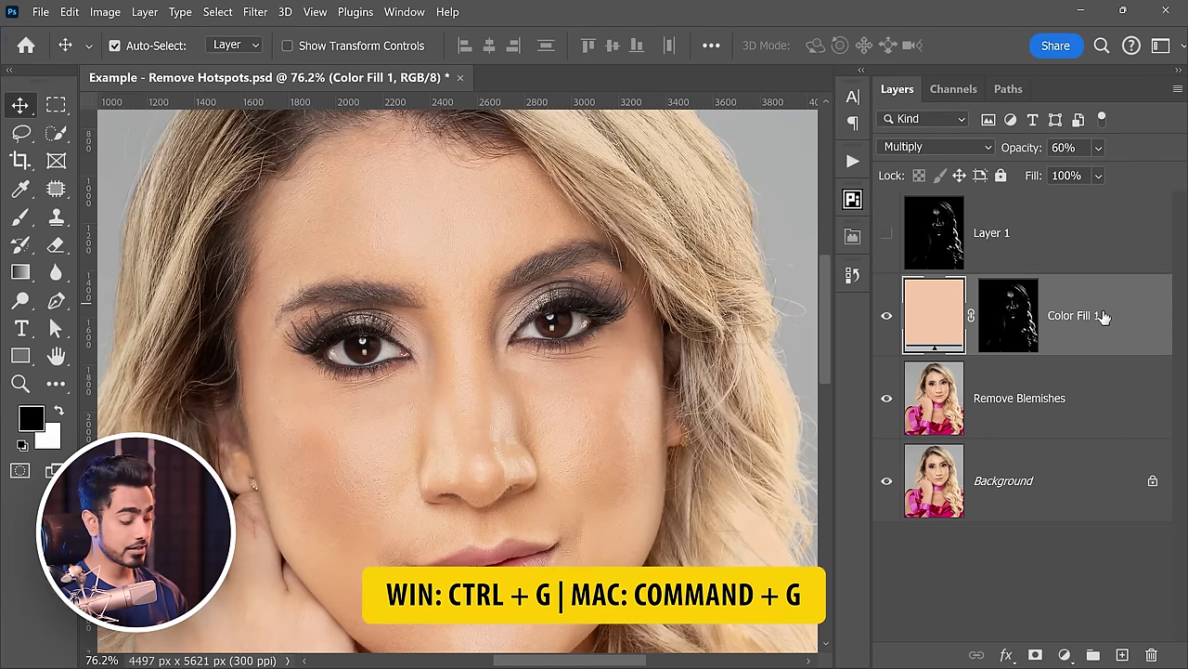
key(ctrl+g)
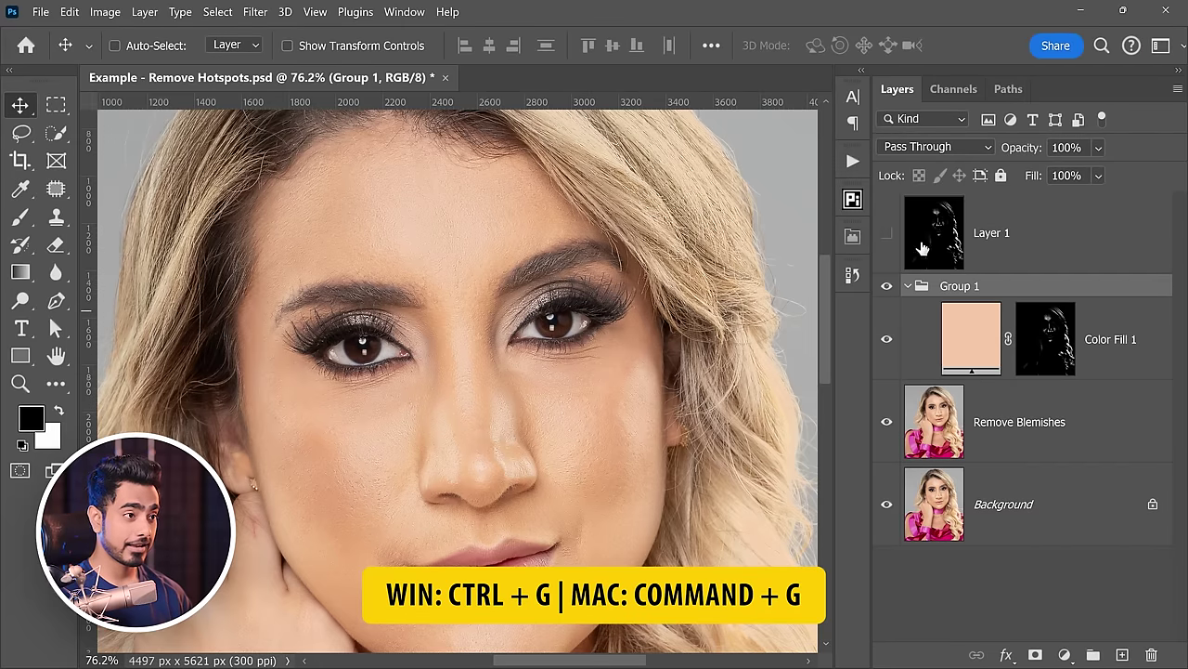
double_click(960, 286)
text(Remove)
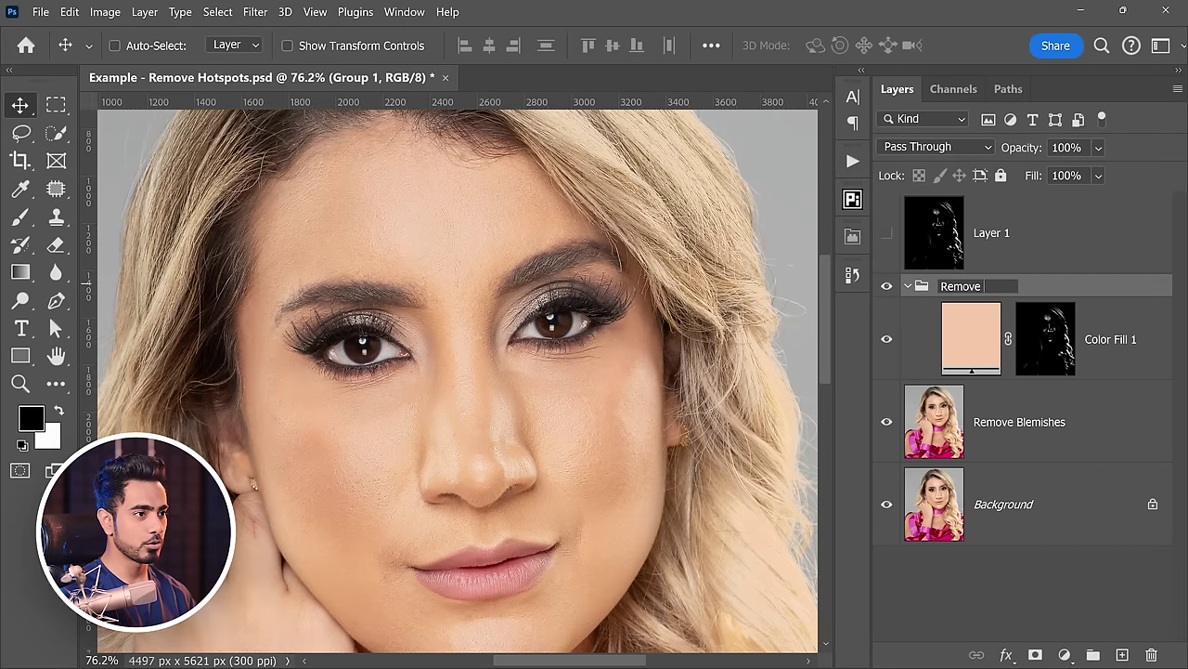
text( Hotspots)
key(Return)
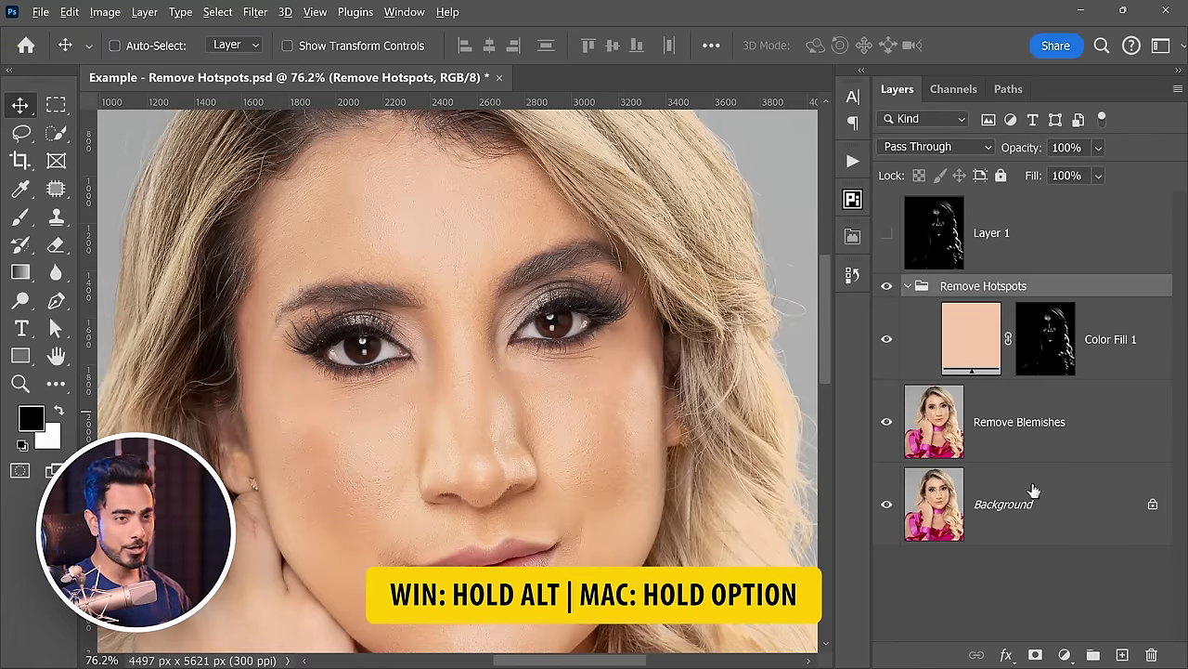
Add a black mask to the Remove Hotspots group and paint white over the forehead at 600 px and the cheek beside the nose at 400 px.
alt+click(1035, 655)
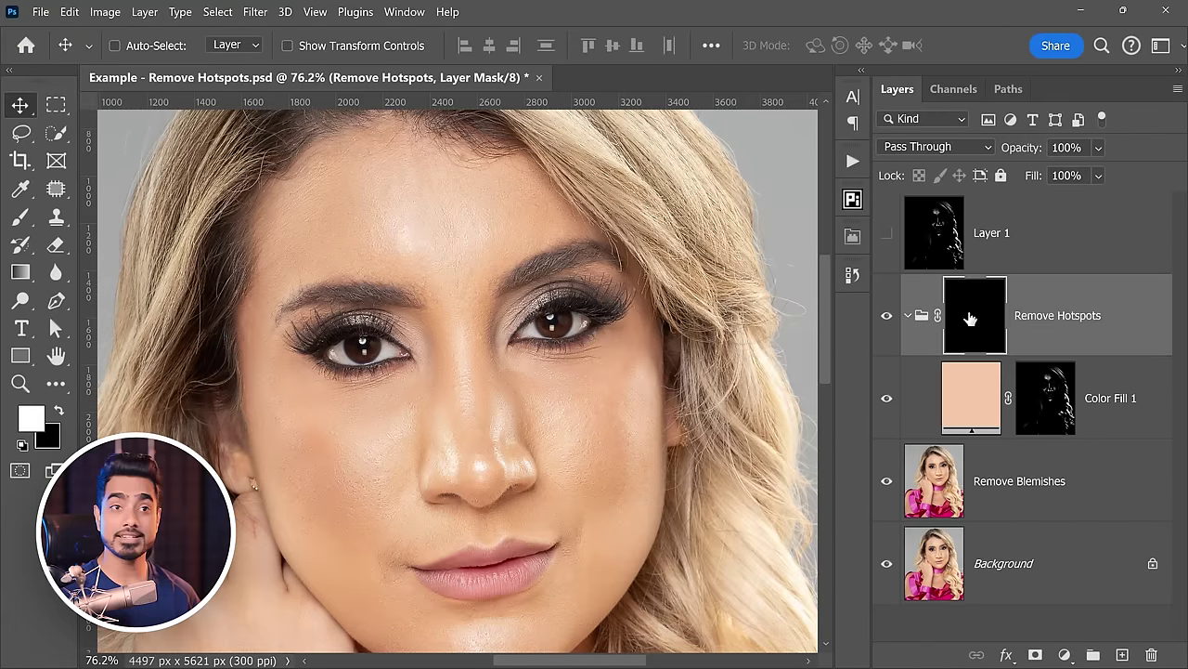
click(20, 216)
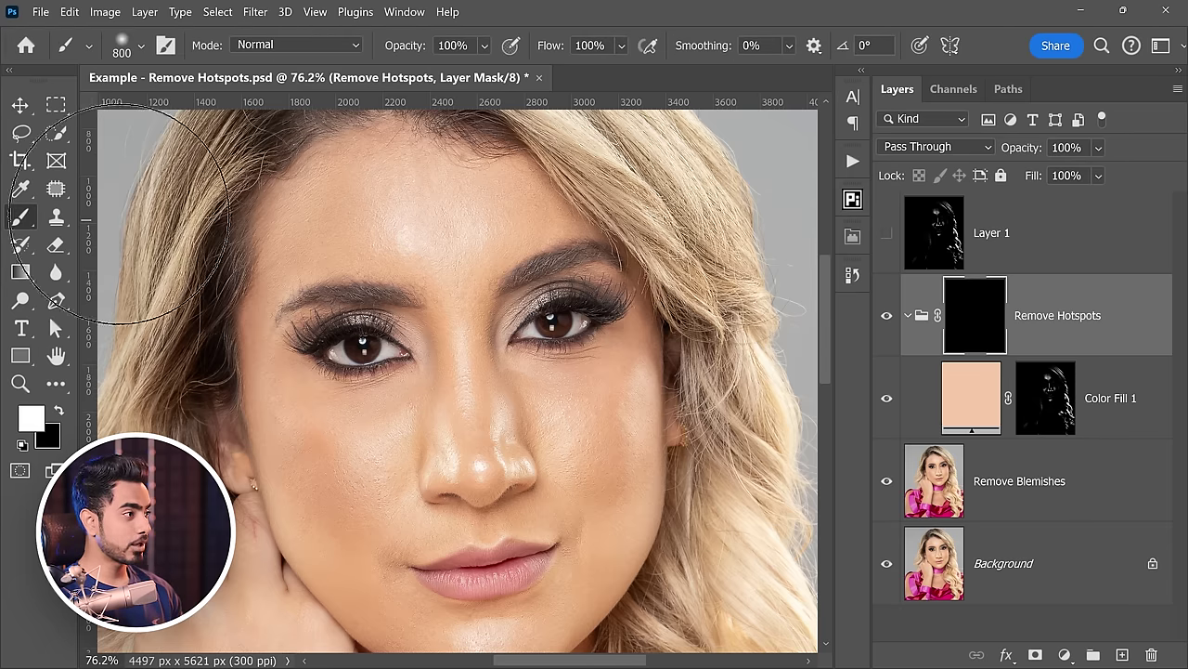
key(bracketleft)
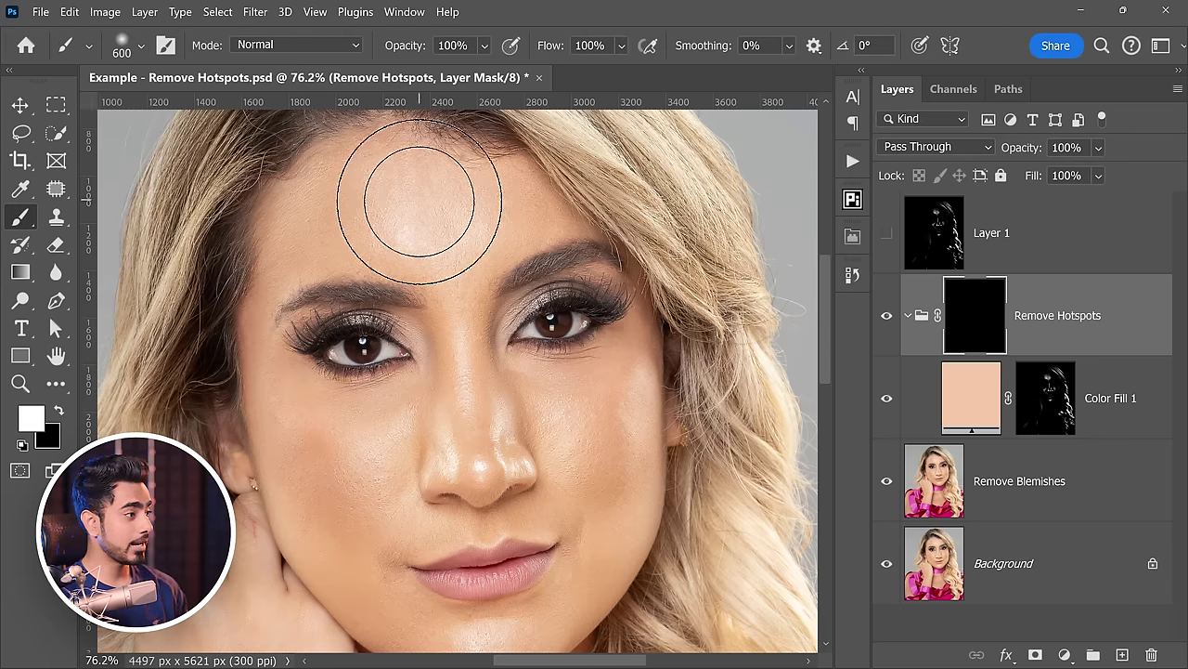
mouse_move(436, 200)
mouse_down()
mouse_move(418, 189)
mouse_move(427, 228)
mouse_move(446, 234)
mouse_up()
key(bracketleft)
key(bracketleft)
mouse_move(514, 368)
mouse_down()
mouse_move(492, 329)
mouse_move(554, 418)
mouse_up()
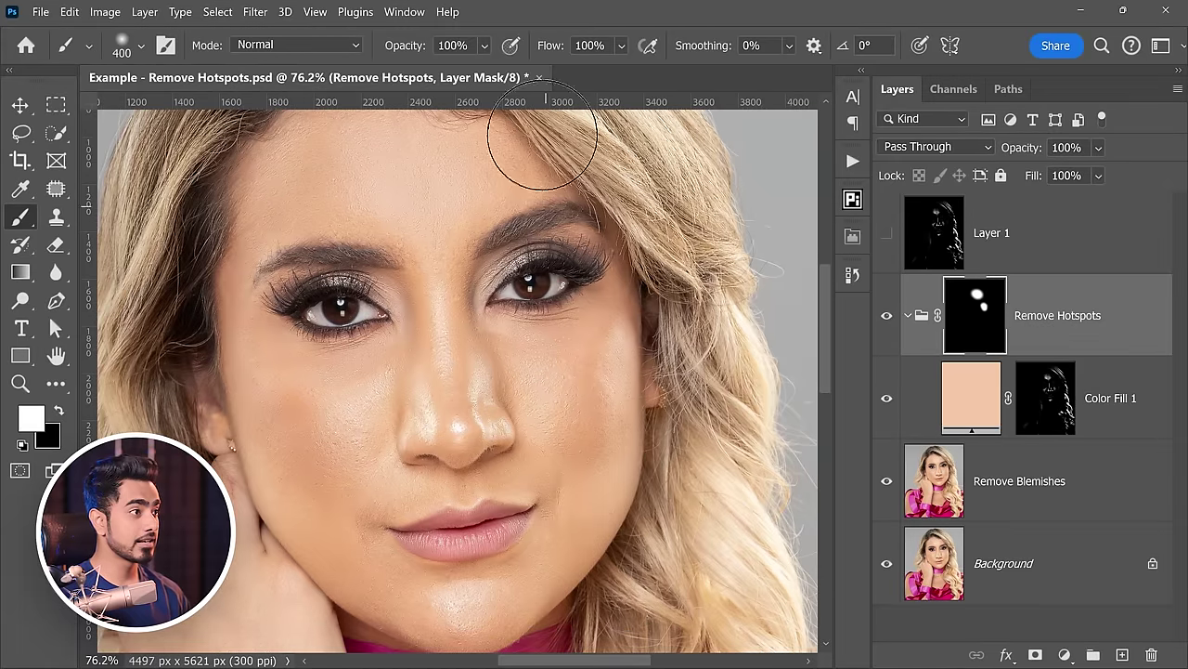
Paint white on the group mask over the nose and the other cheek, and over the chin with a 250 px brush.
mouse_move(442, 317)
mouse_down()
mouse_move(425, 330)
mouse_move(447, 409)
mouse_move(476, 428)
mouse_move(478, 393)
mouse_move(495, 408)
mouse_up()
mouse_move(399, 390)
mouse_down()
mouse_move(296, 420)
mouse_move(327, 463)
mouse_up()
key(space)
drag(414, 420, 371, 383)
key(bracketleft)
key(bracketleft)
drag(395, 571, 427, 552)
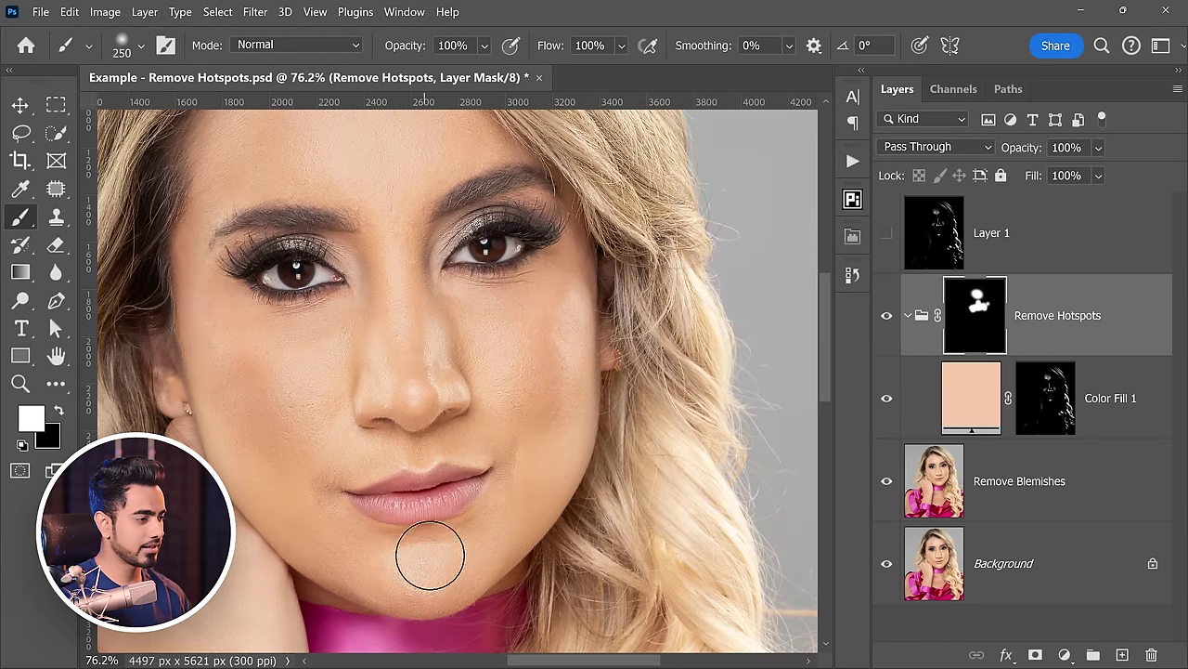
Toggle the Remove Hotspots group off and on to compare the painted skin areas.
drag(474, 279, 512, 332)
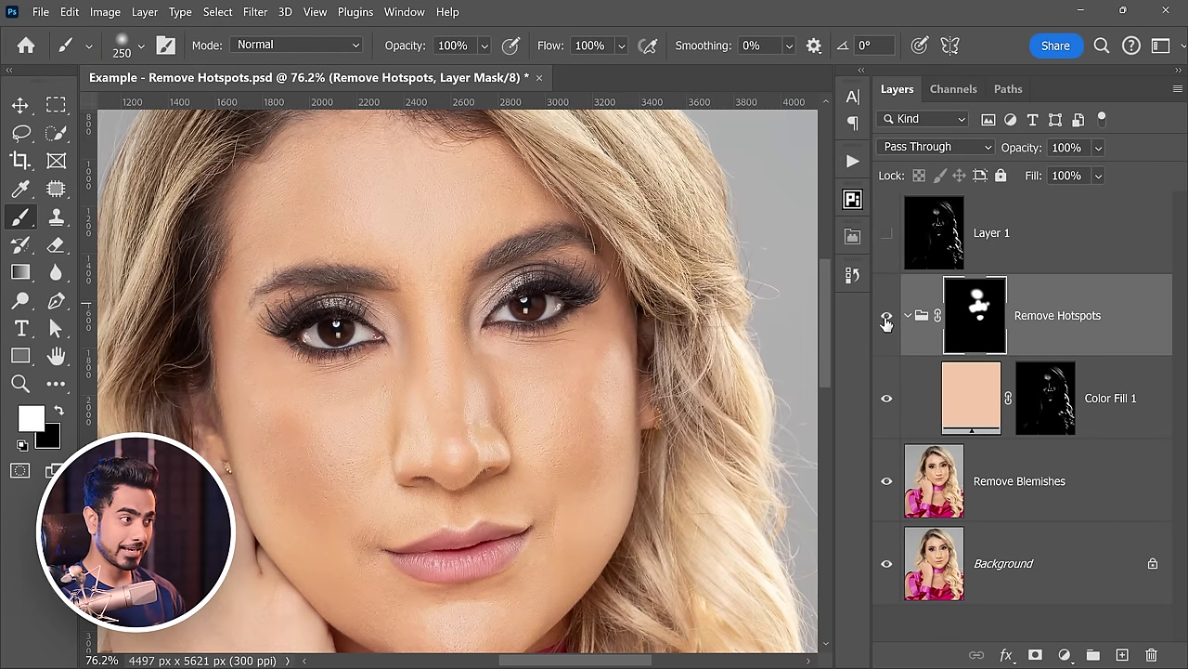
click(886, 317)
click(886, 317)
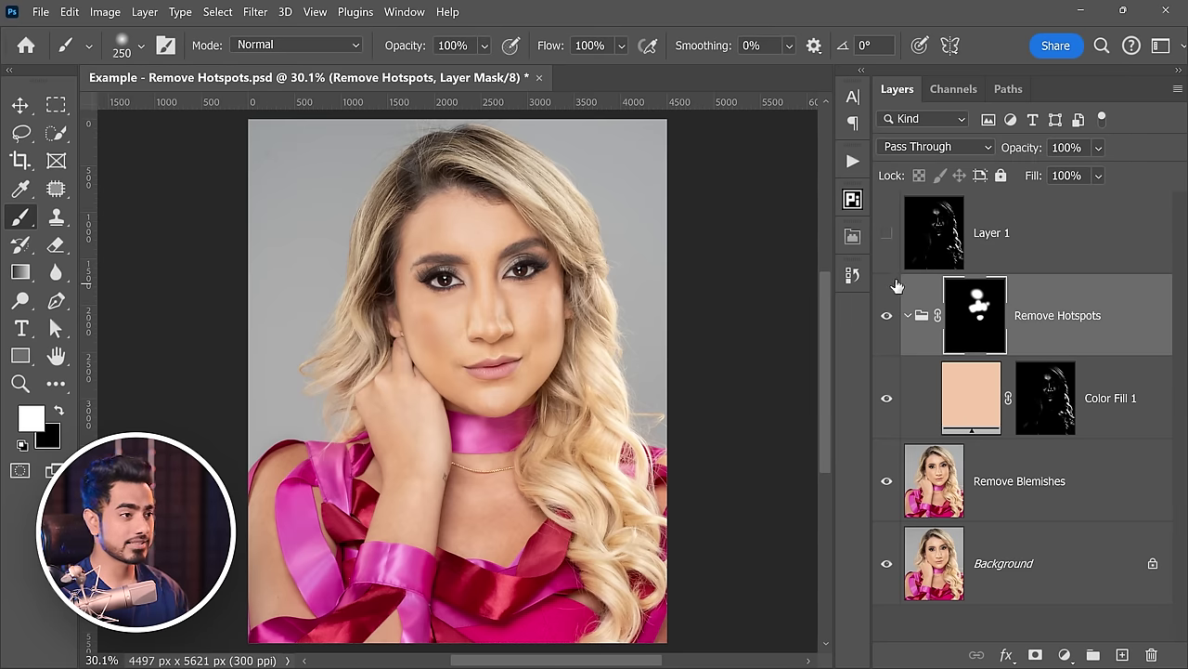
Collapse and hide the Remove Hotspots group, and stamp all visible layers onto a new layer above it.
click(909, 317)
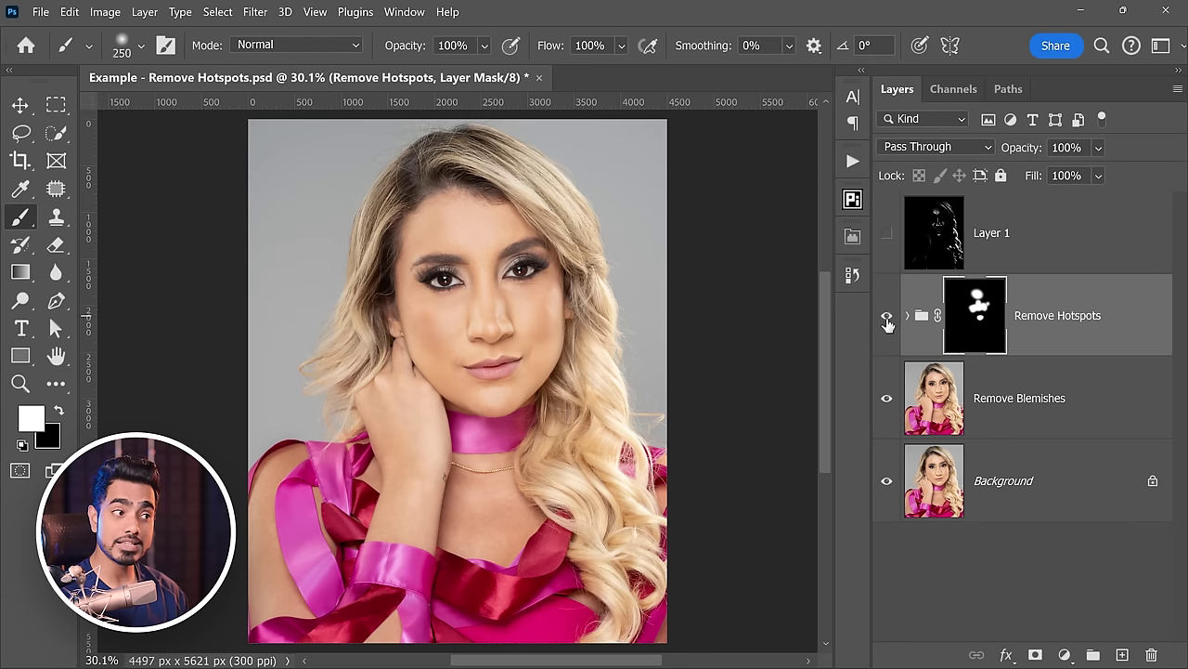
click(887, 317)
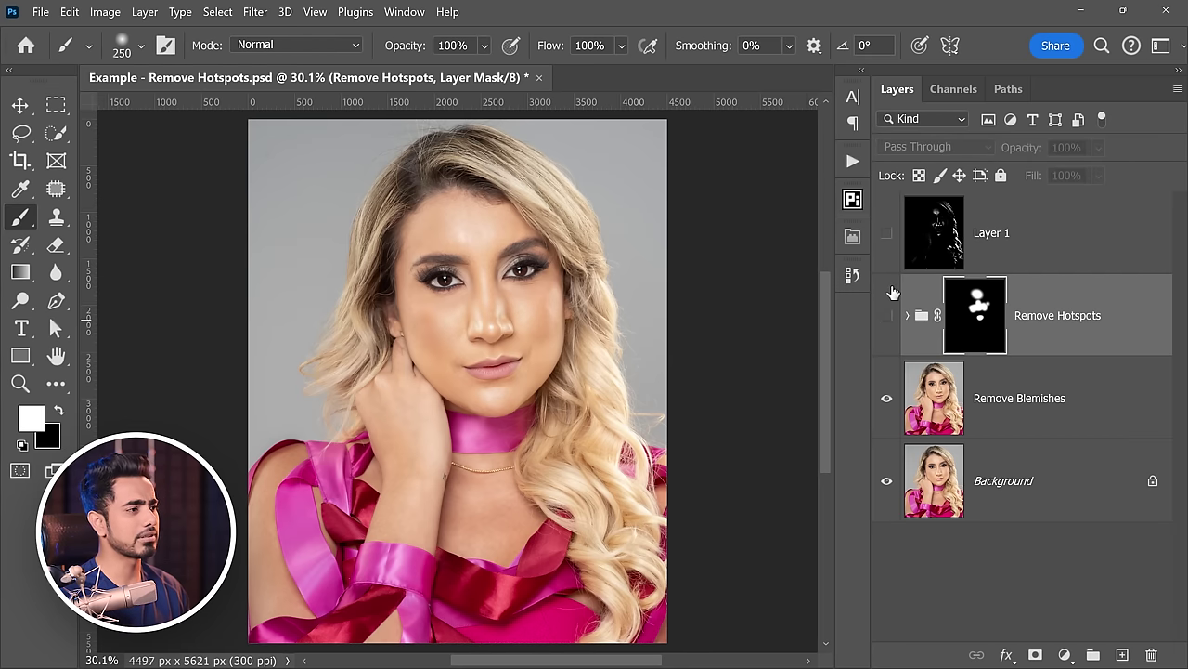
scroll(538, 227, up, 2)
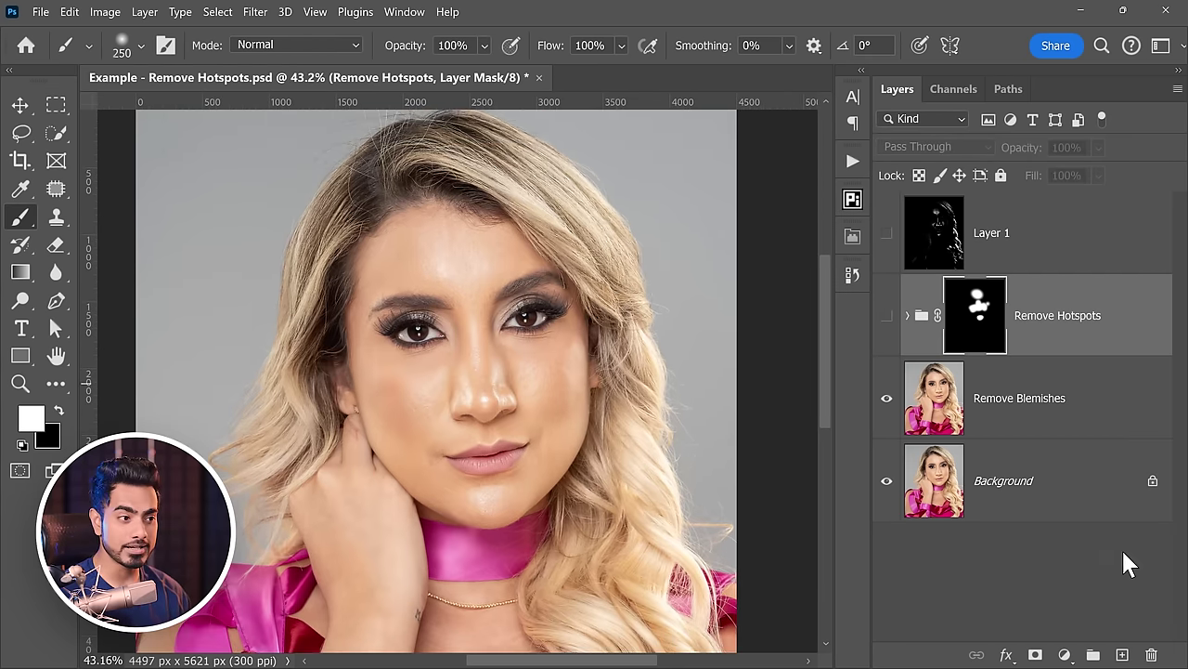
click(1123, 654)
key(x)
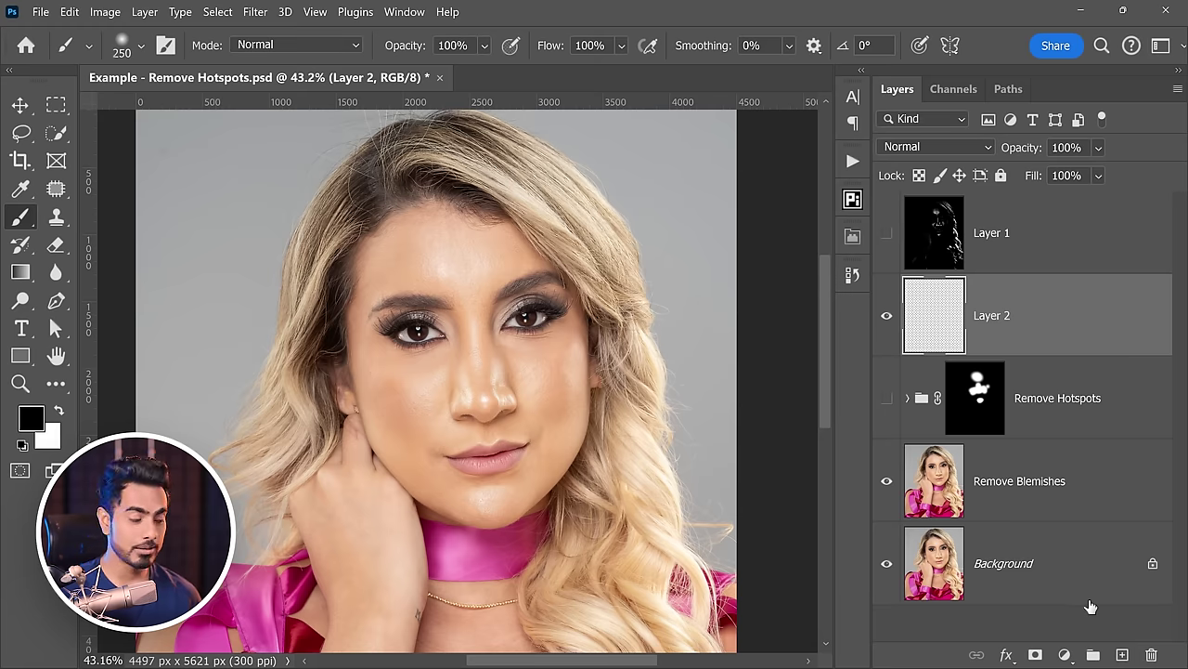
key(ctrl+alt+shift+e)
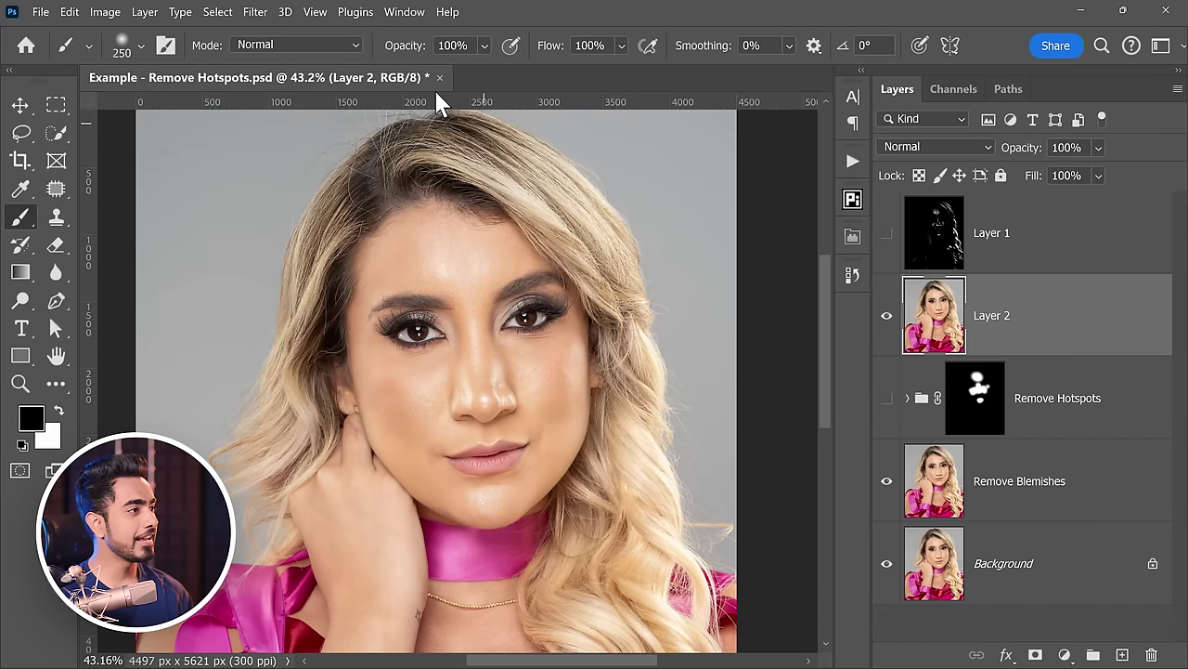
Apply the Retouch4me Mattifier filter to the stamped layer with Blend set to 68.
click(255, 12)
mouse_move(393, 406)
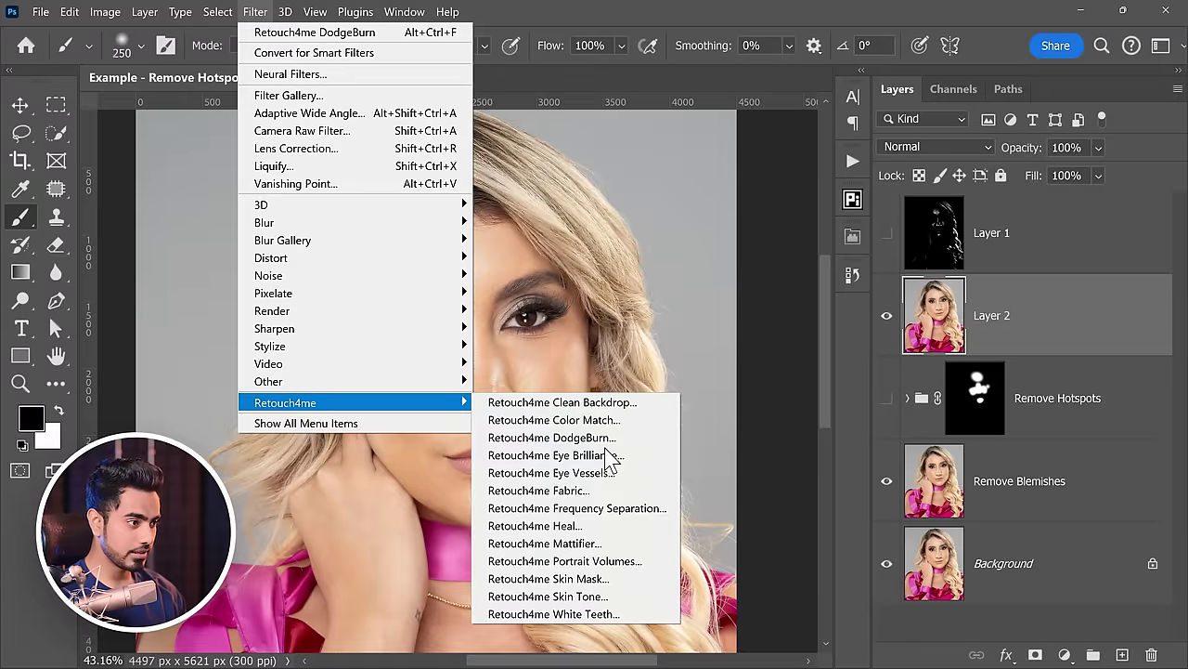
click(599, 540)
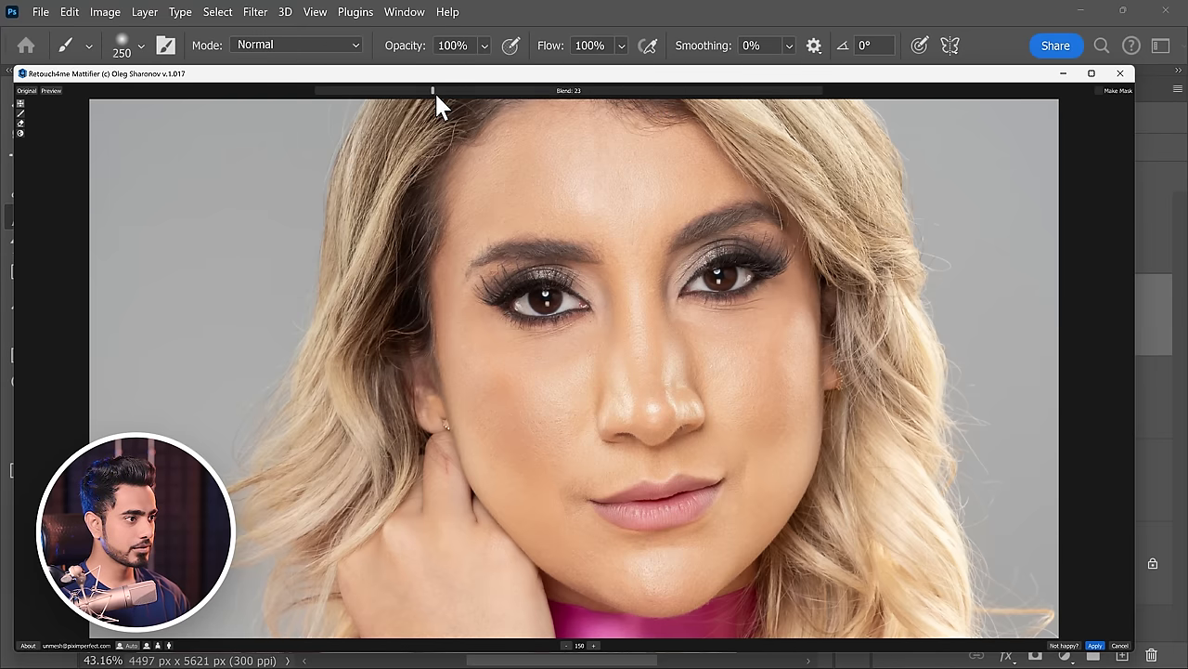
drag(433, 91, 968, 105)
drag(857, 107, 655, 101)
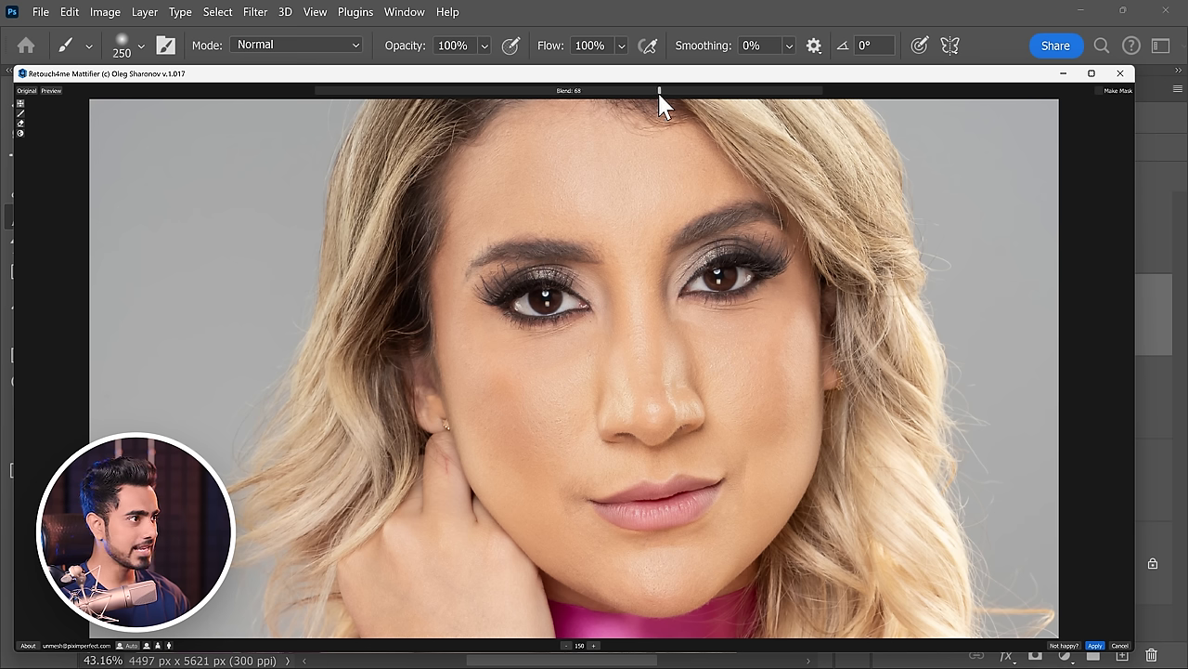
click(1098, 91)
click(1095, 644)
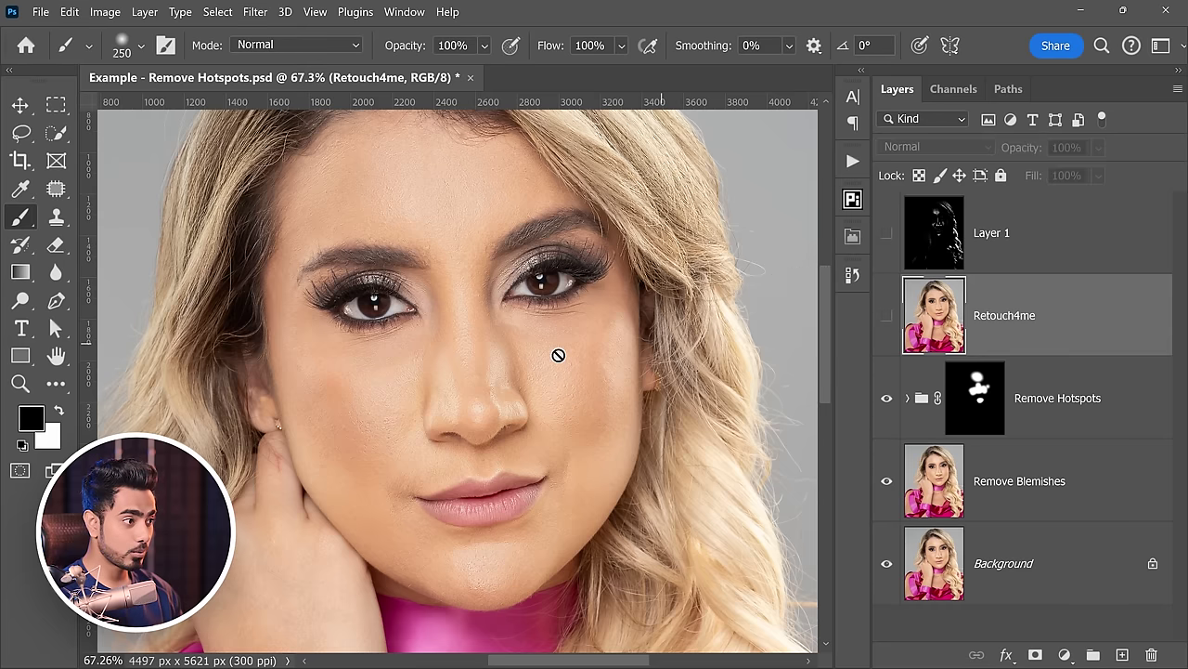
Show the Retouch4me layer to compare its facial skin with the Remove Hotspots group's result.
scroll(480, 352, up, 2)
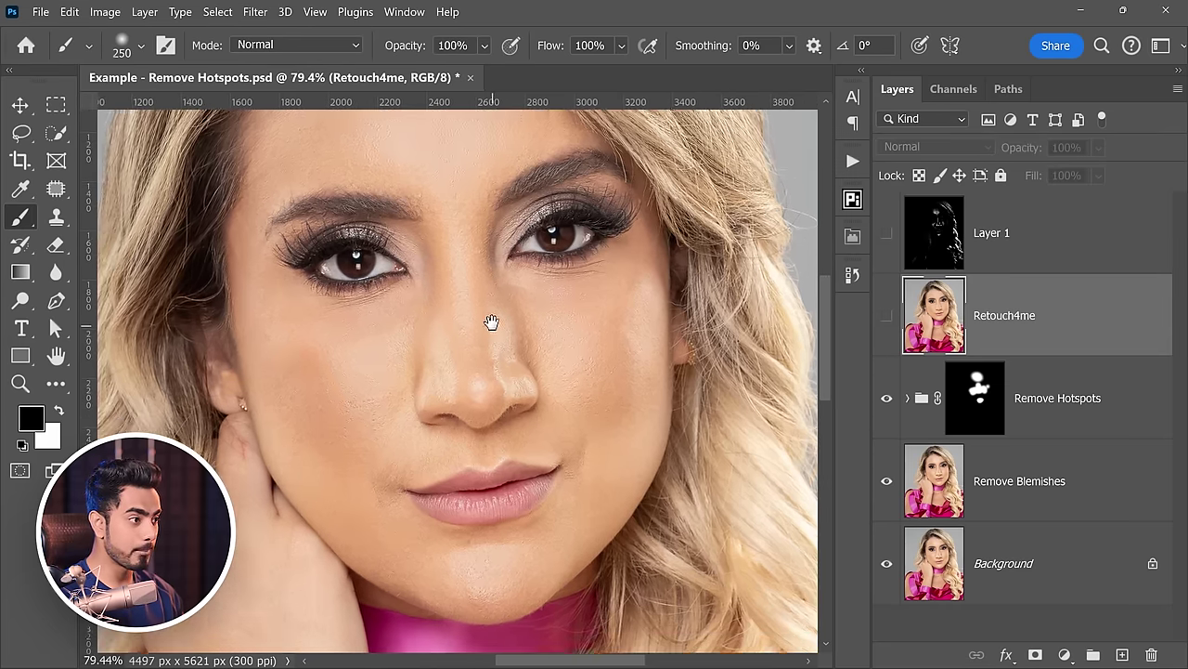
click(887, 318)
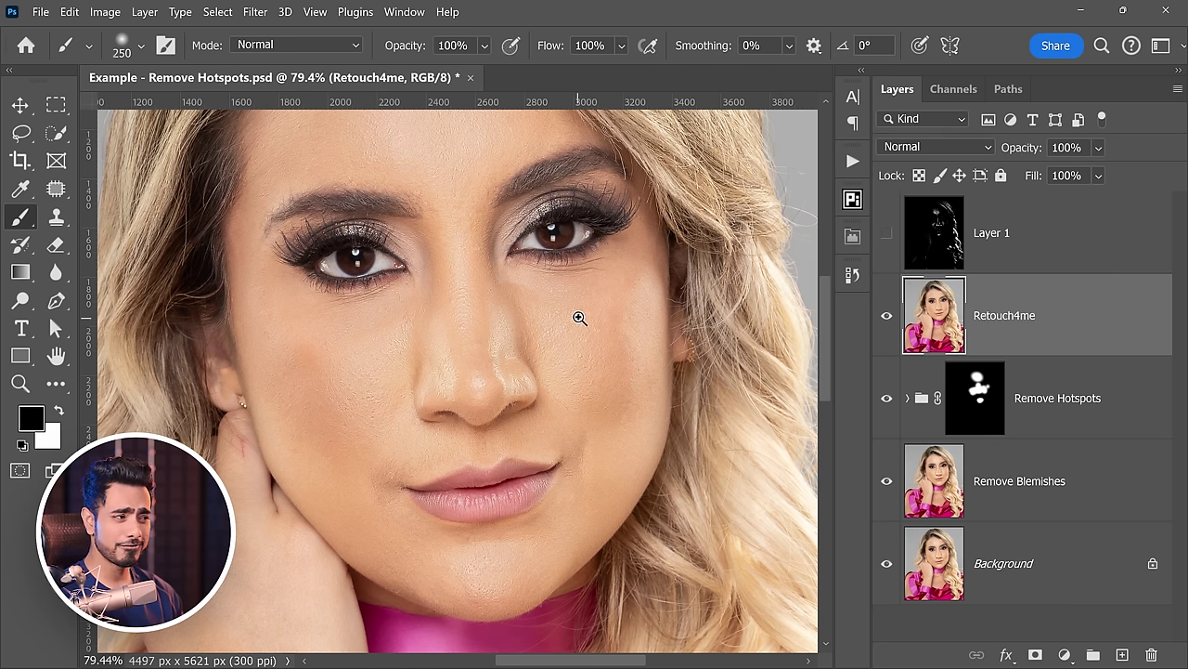
Hide the Retouch4me layer and expand the Remove Hotspots group to show the color fill layer inside it.
scroll(576, 319, down, 3)
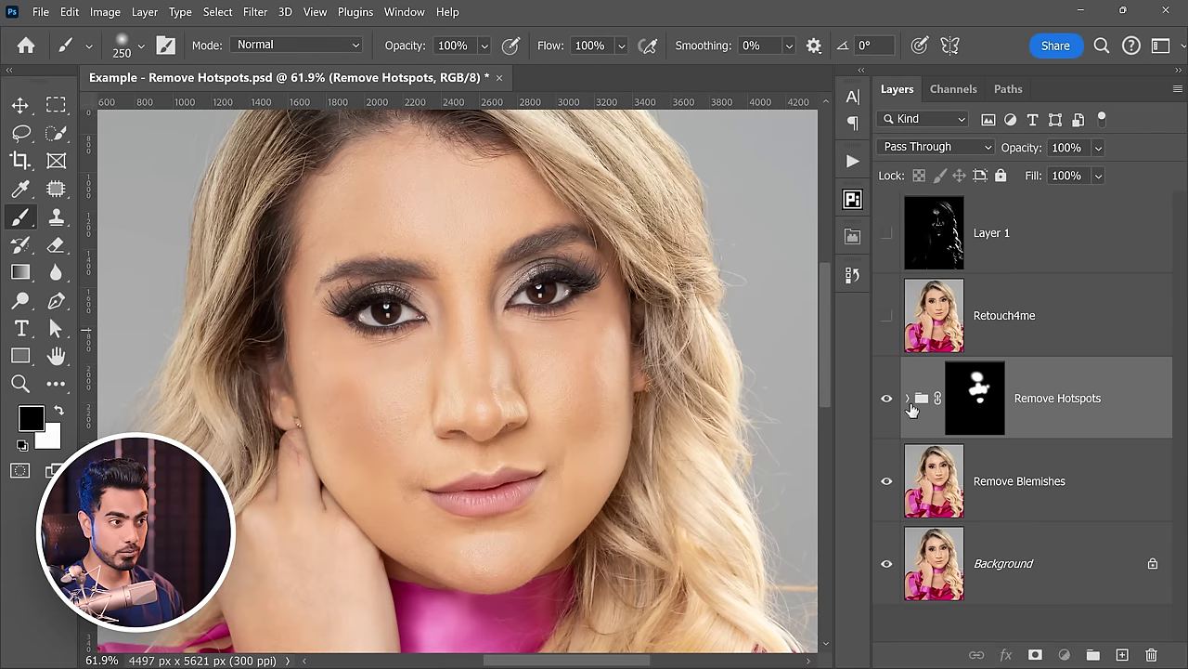
click(908, 397)
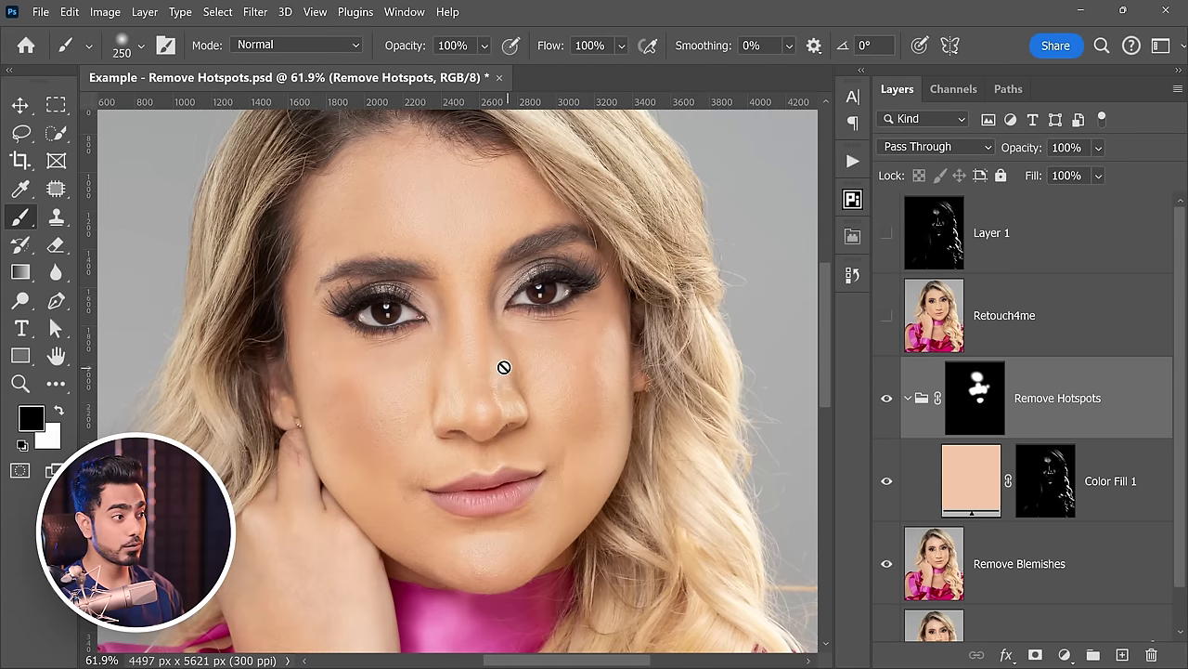
scroll(504, 358, up, 2)
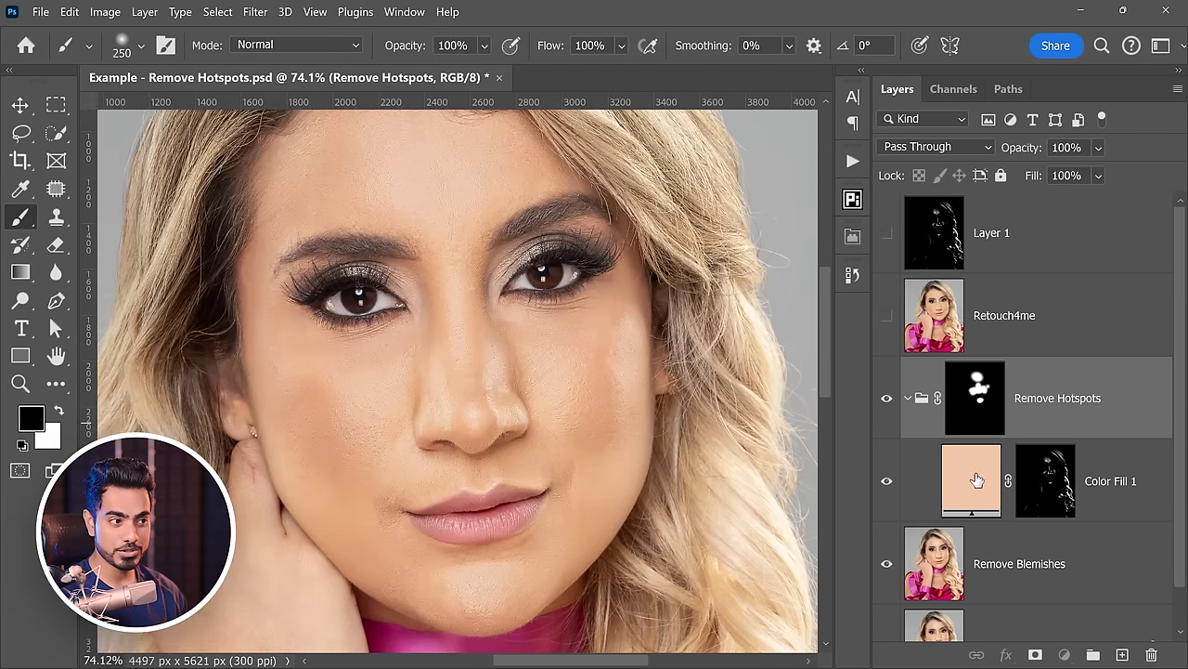
Select the Color Fill 1 layer, inspect its fill color in the Color Picker, and cancel the dialog.
click(956, 490)
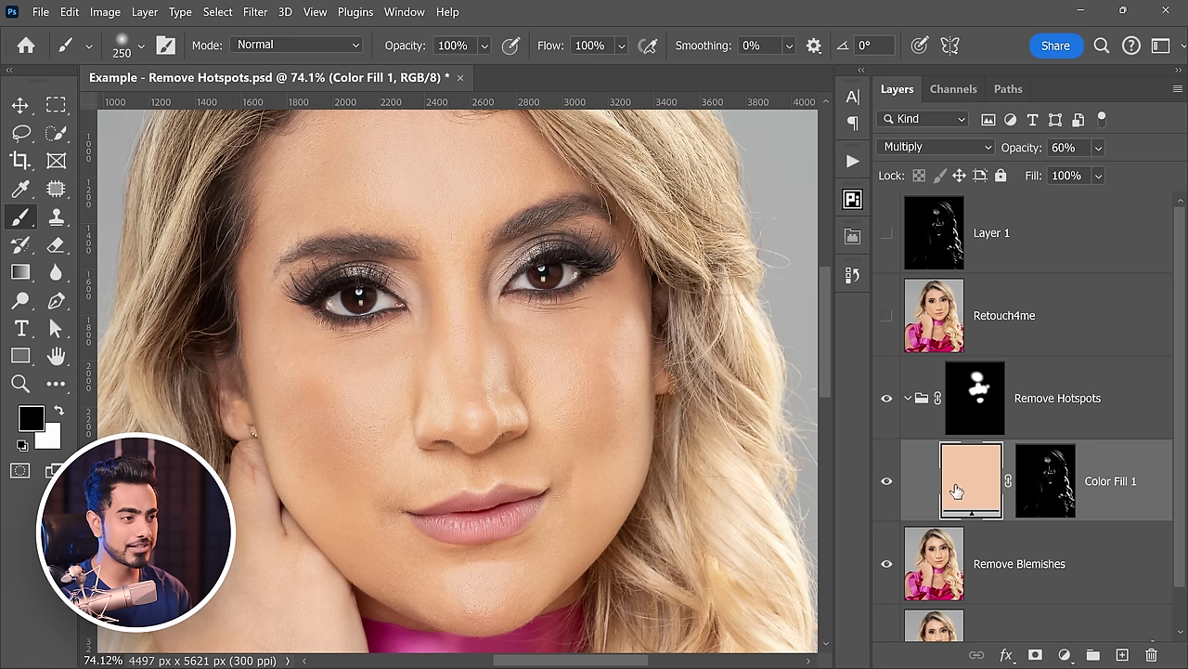
double_click(974, 477)
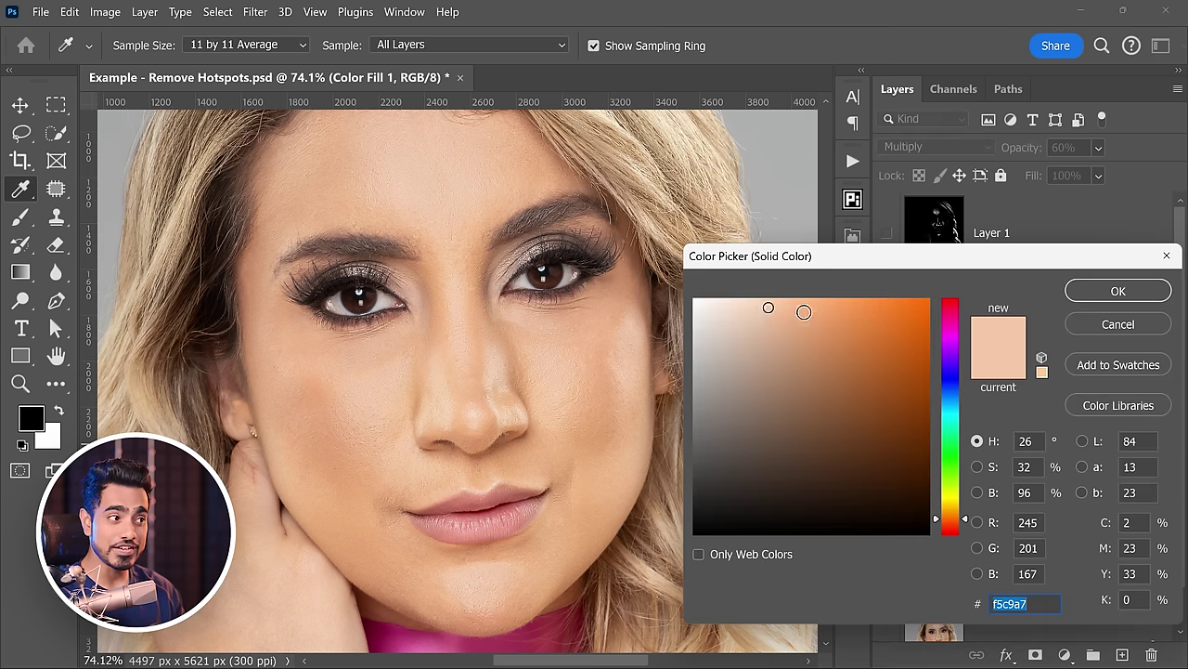
click(1073, 323)
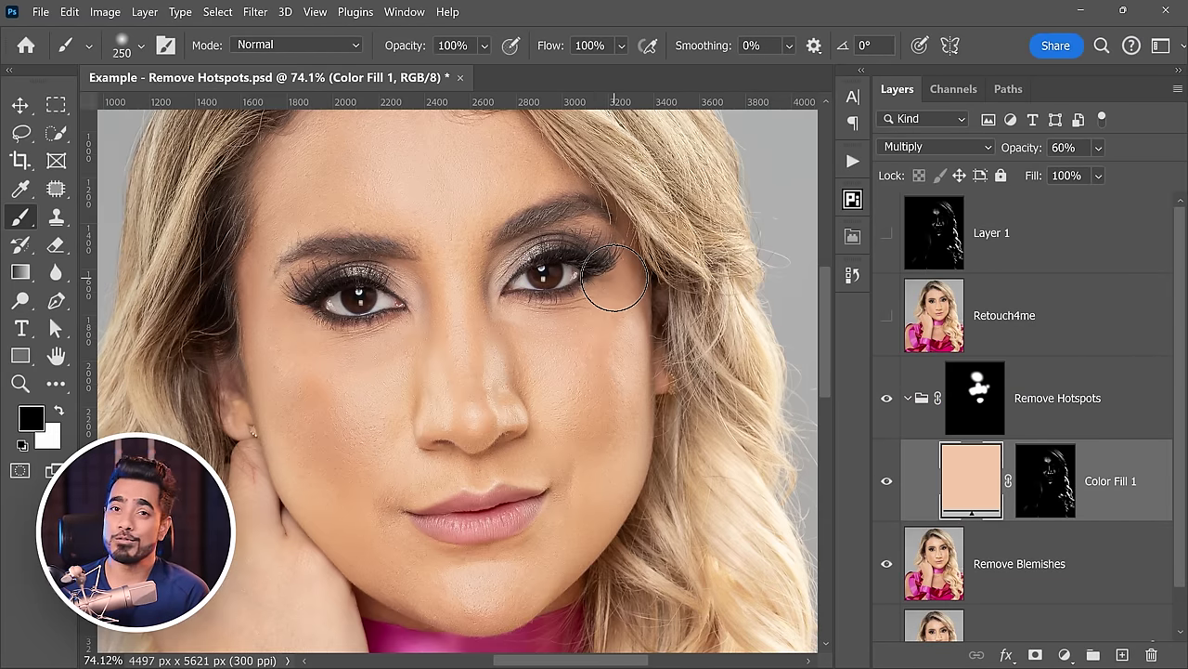
key(ctrl+0)
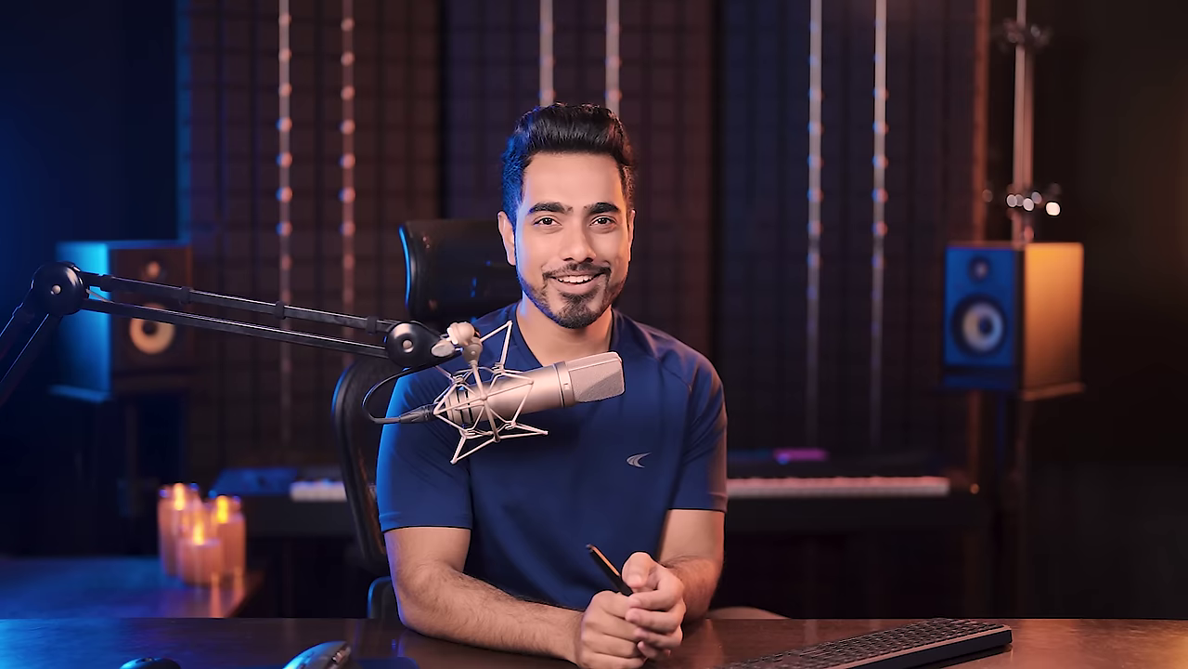